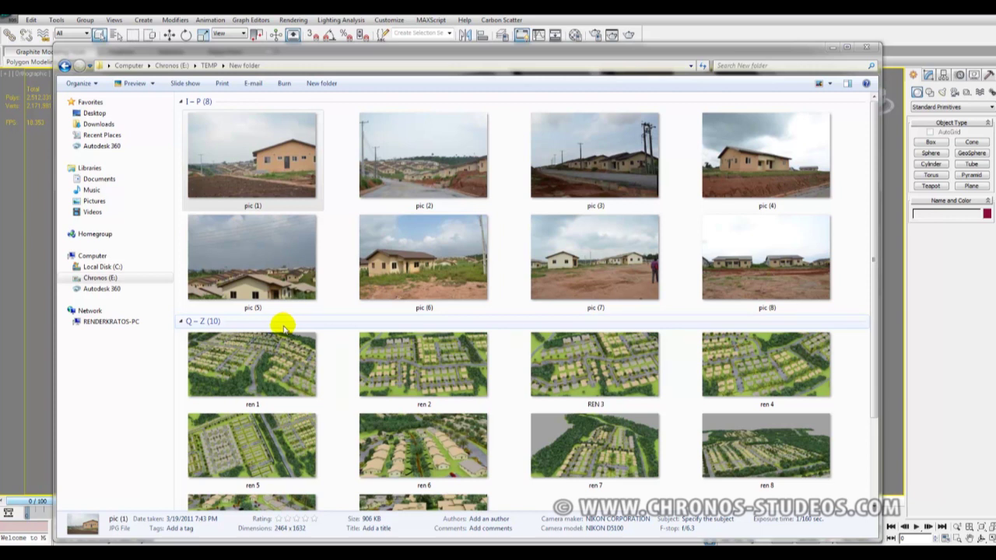
Step: Open the pic (1) photo in the image viewer and look through the site photos up to the ren 1 render
click(404, 381)
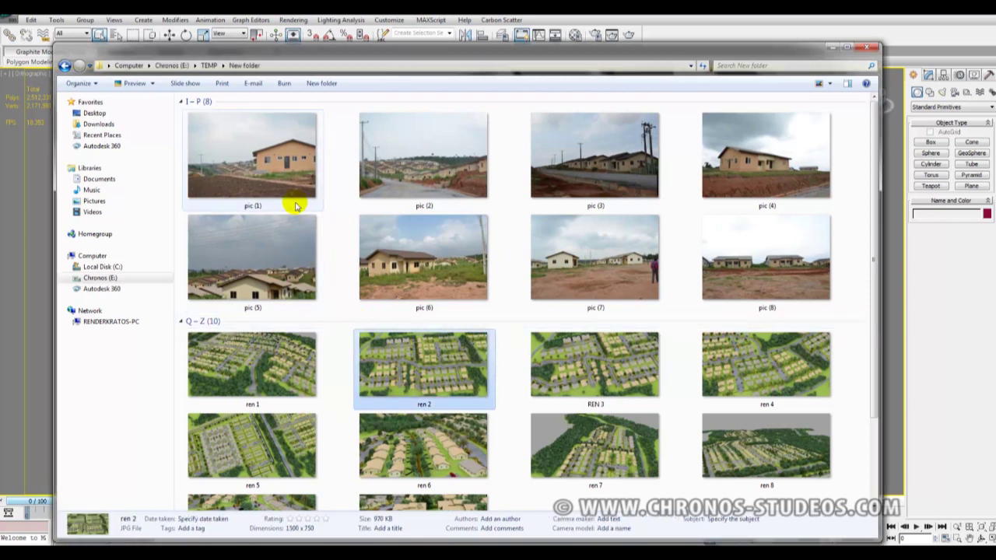
click(309, 177)
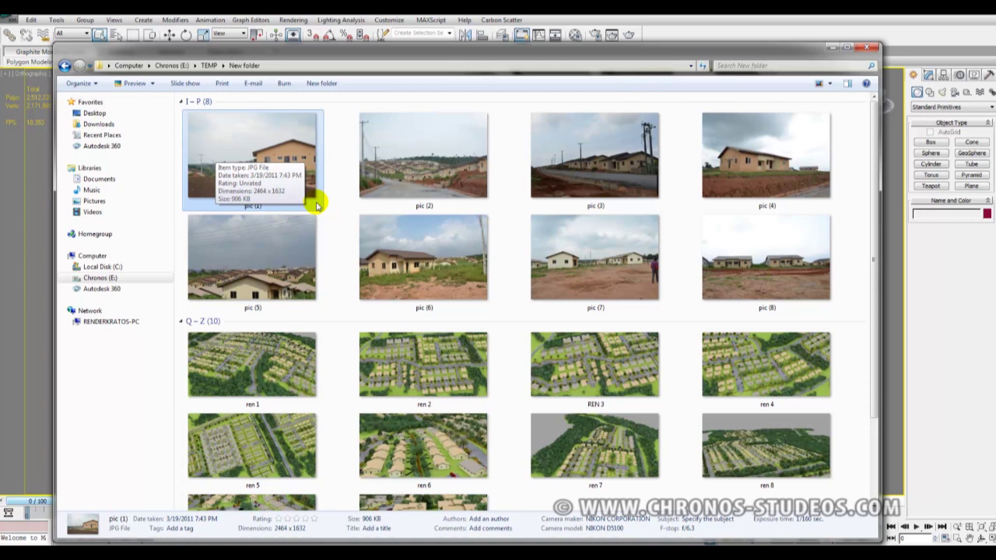
mouse_move(412, 226)
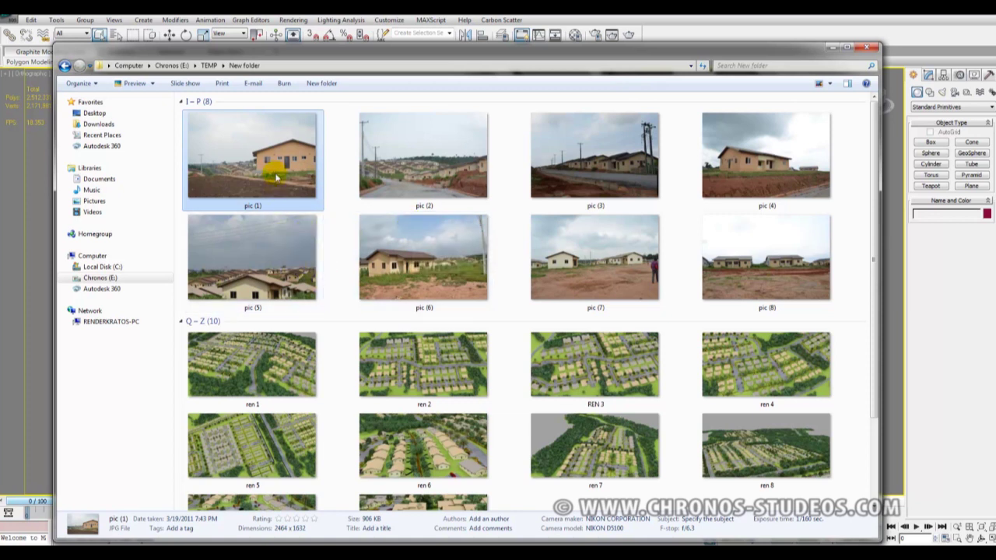
mouse_move(276, 177)
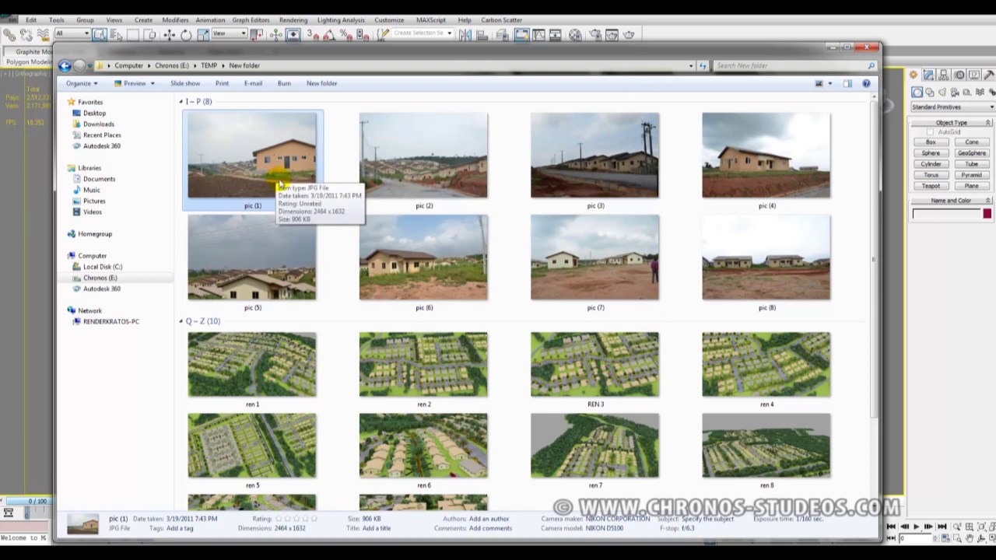
double_click(279, 167)
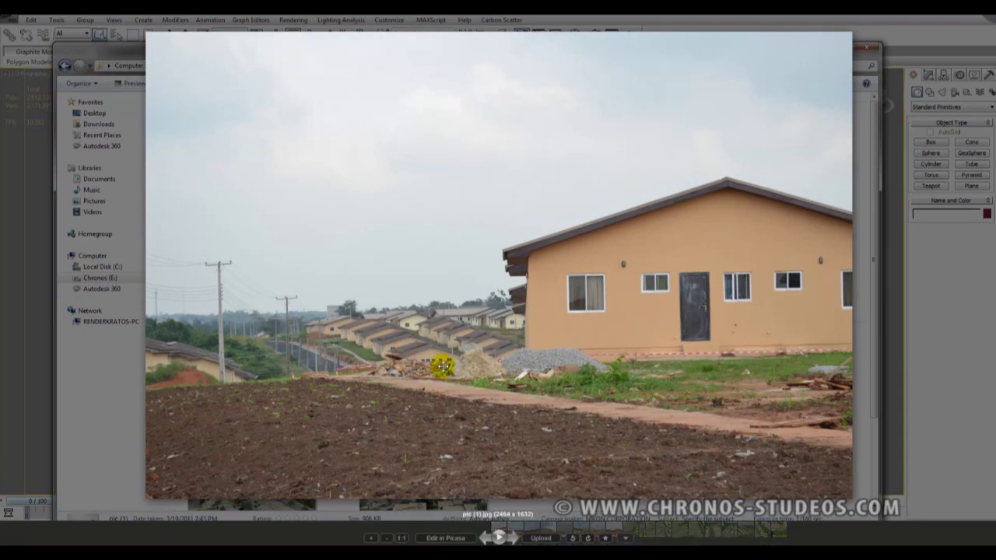
key(Right)
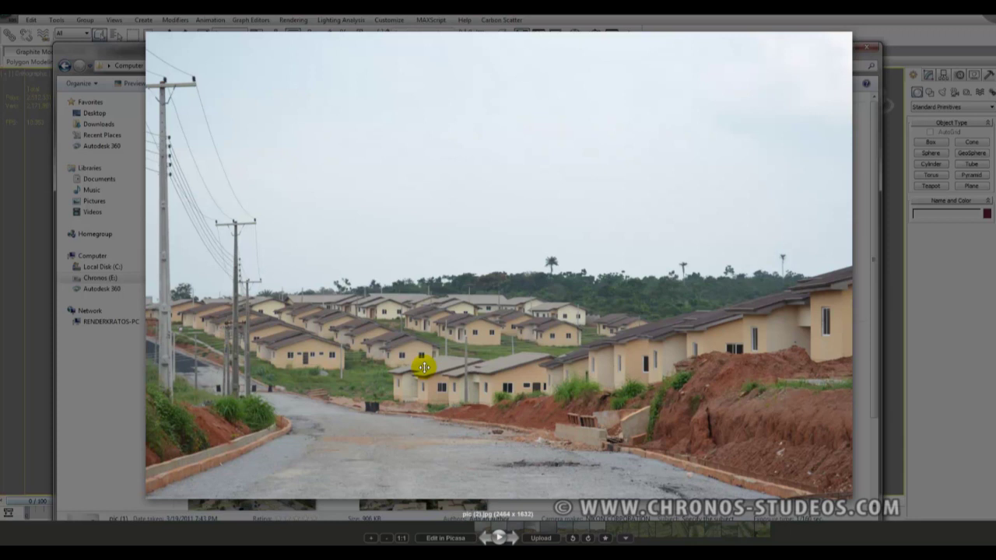
key(Right)
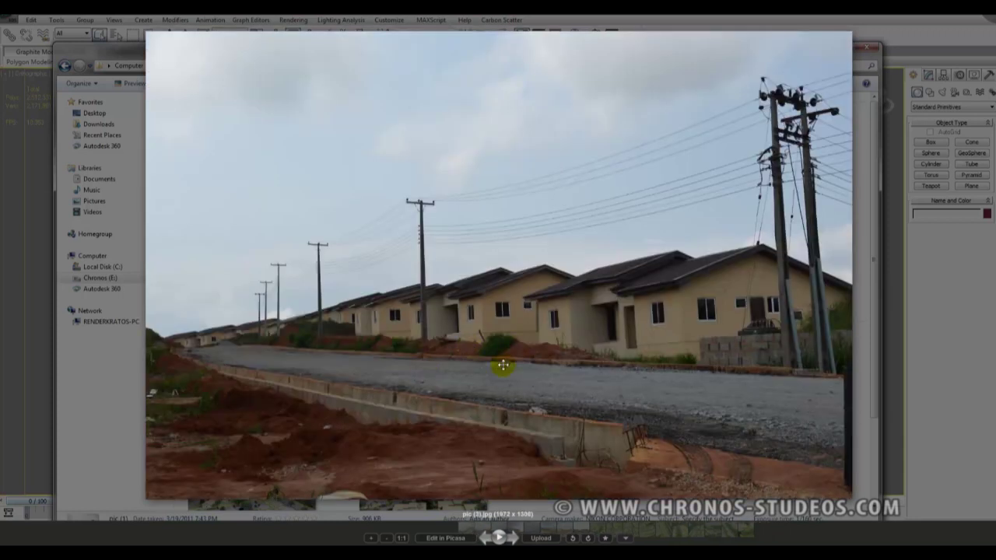
key(Right)
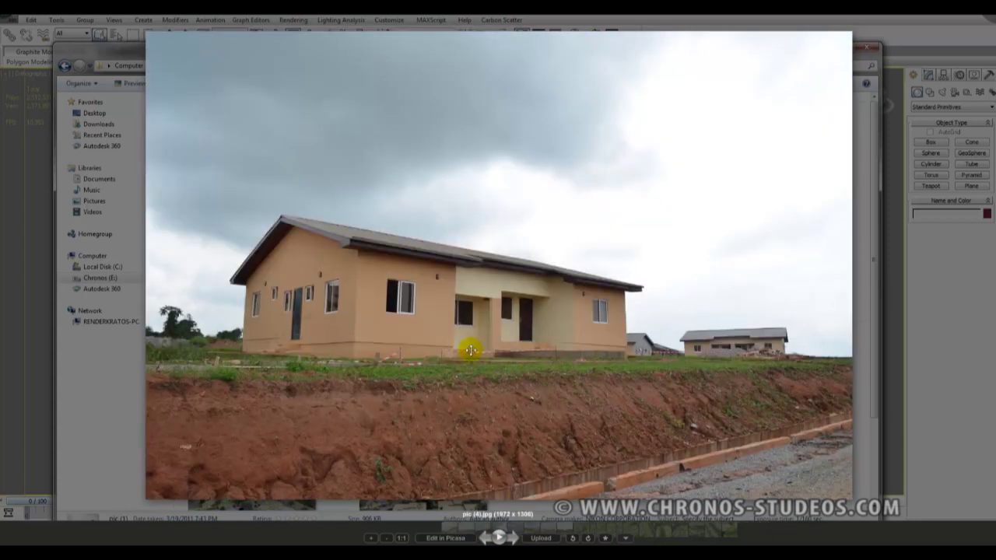
key(Right)
key(Right)
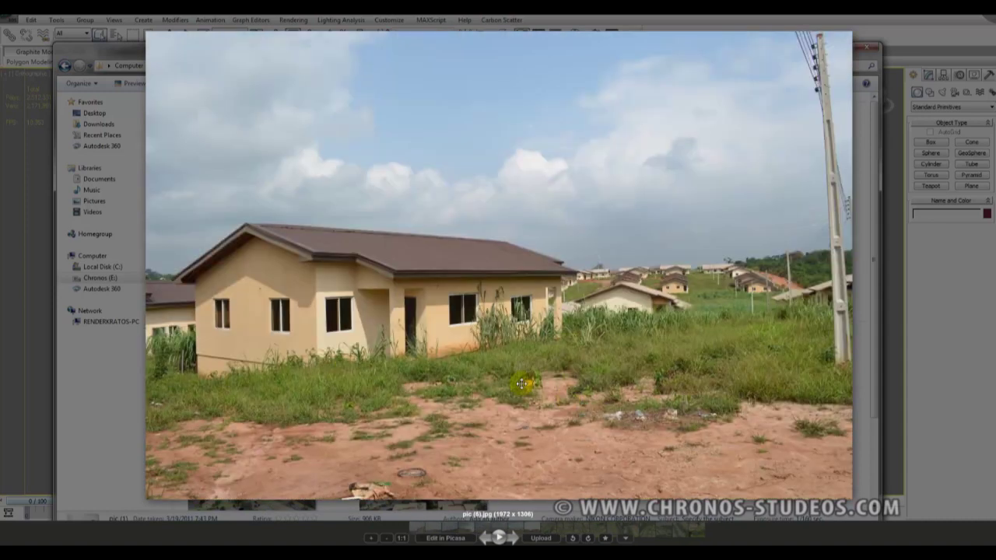
key(Right)
key(Right)
key(Right)
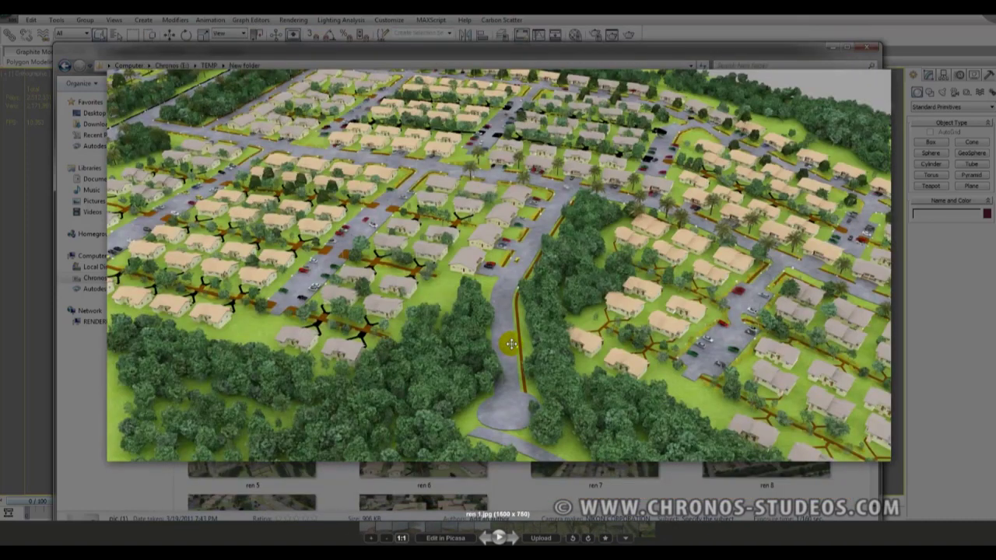
Step: Go back to the pic (1) and pic (2) site photos and examine the houses and the sloping terrain
key(Left)
key(Left)
key(Left)
key(Left)
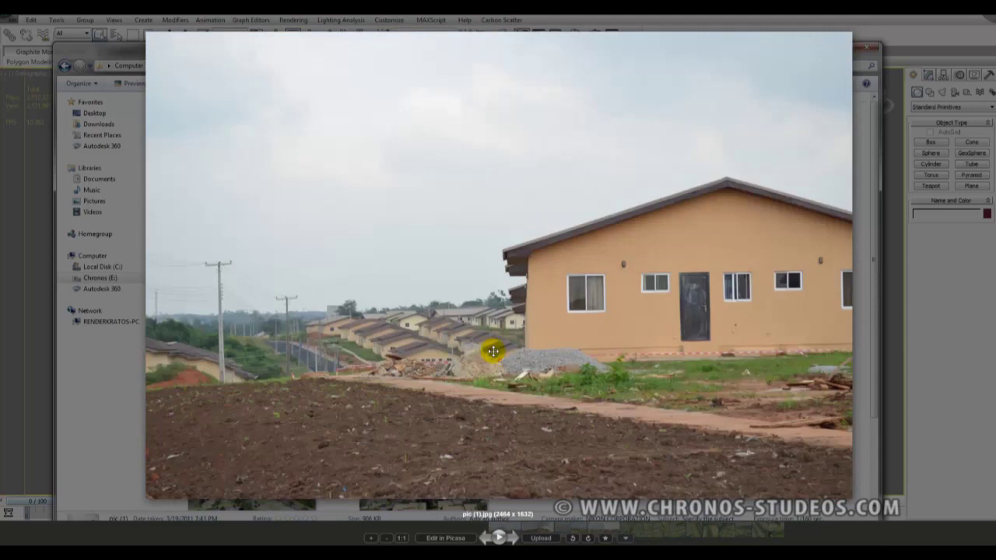
key(Left)
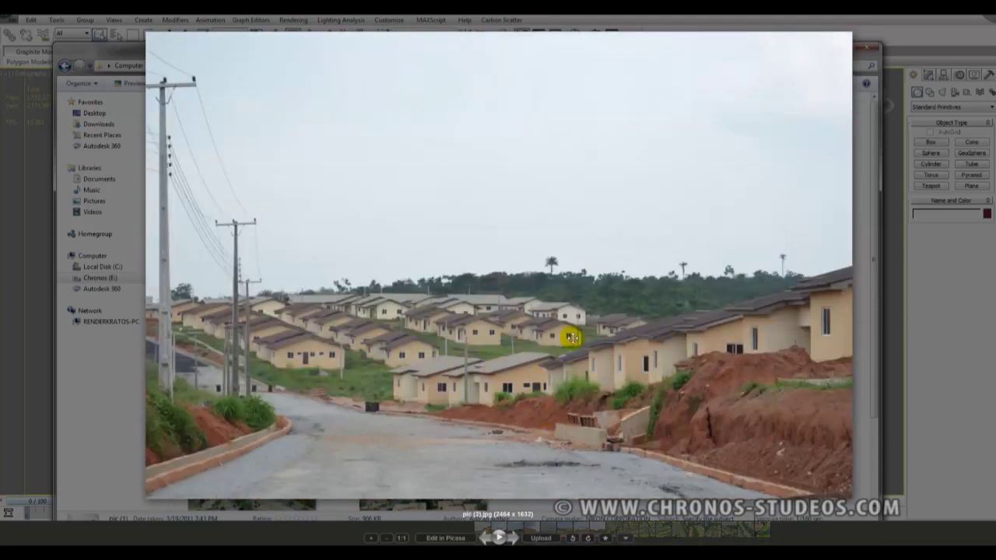
key(Left)
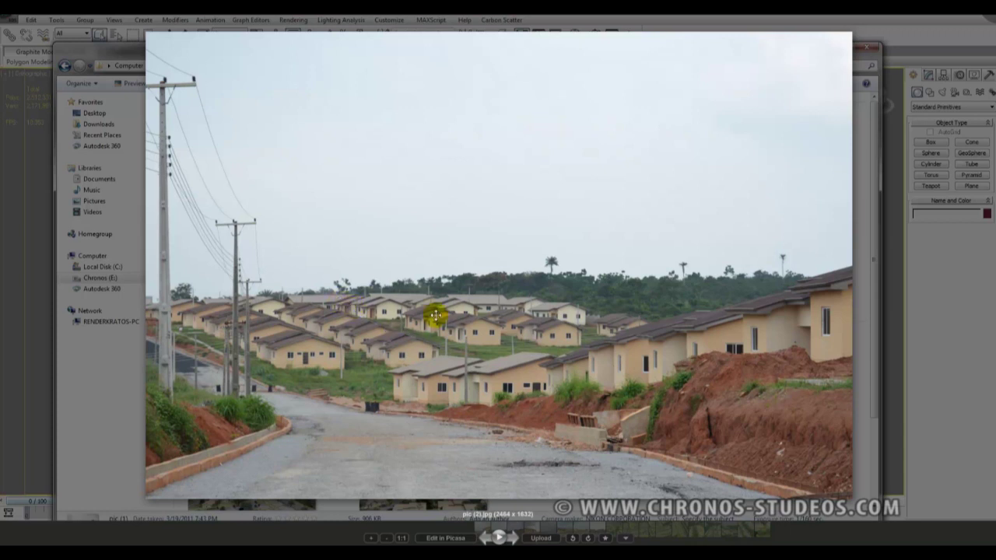
Step: Advance to the ren 1 render and examine its houses, roads and wooded areas up close
key(Right)
key(Right)
key(Right)
key(Right)
key(Right)
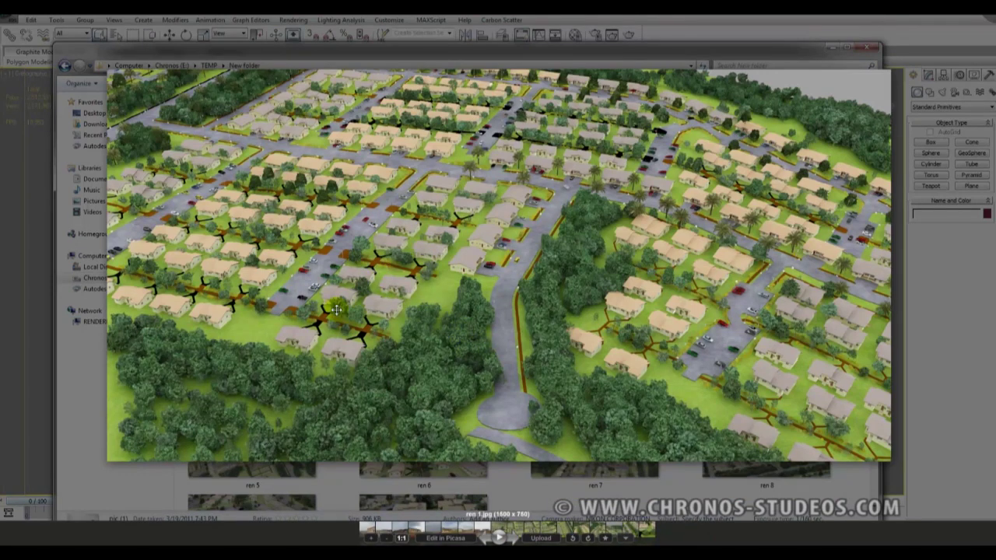
drag(640, 225, 576, 244)
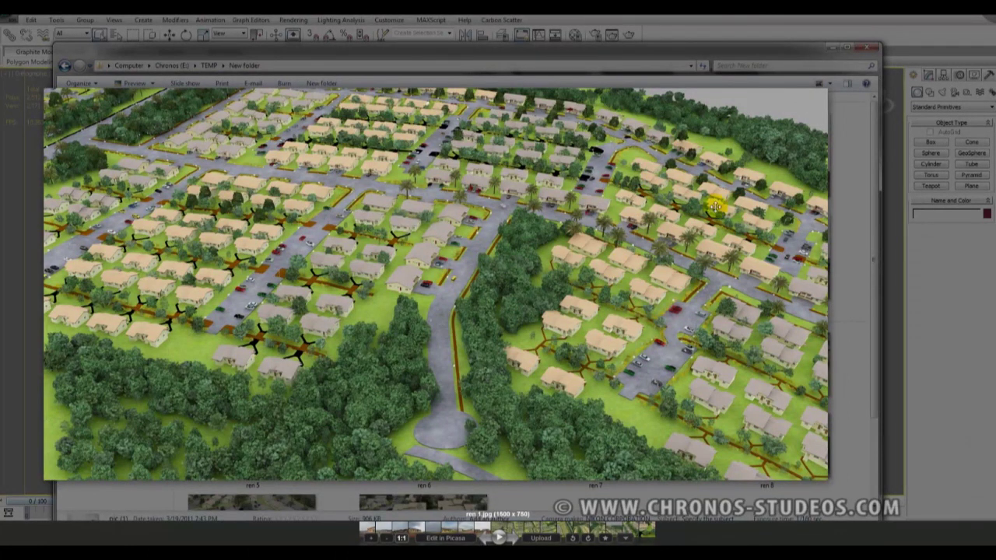
drag(409, 307, 535, 283)
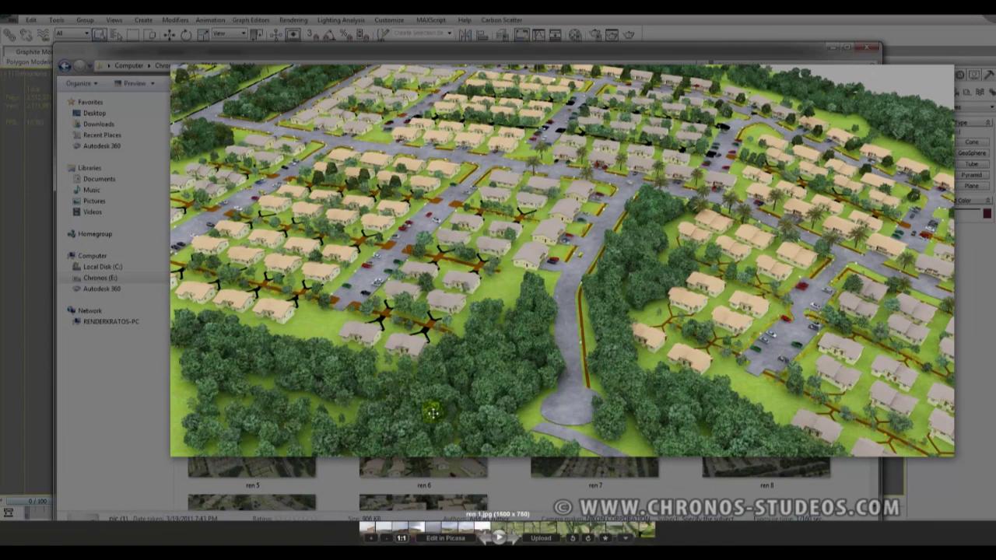
drag(342, 394, 329, 363)
scroll(358, 364, up, 4)
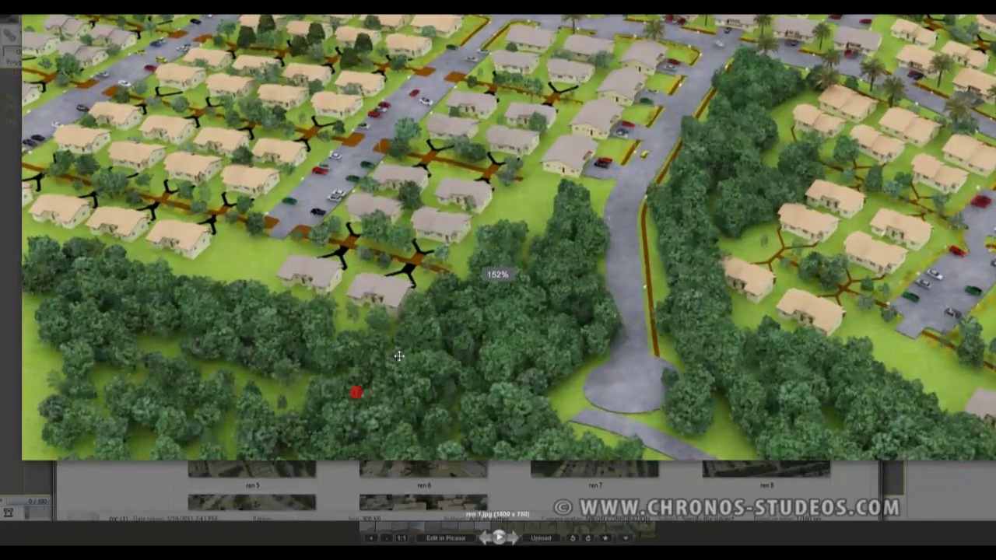
scroll(400, 356, down, 4)
Step: Look through the estate renders from ren 2 to ren 6
key(Right)
key(Right)
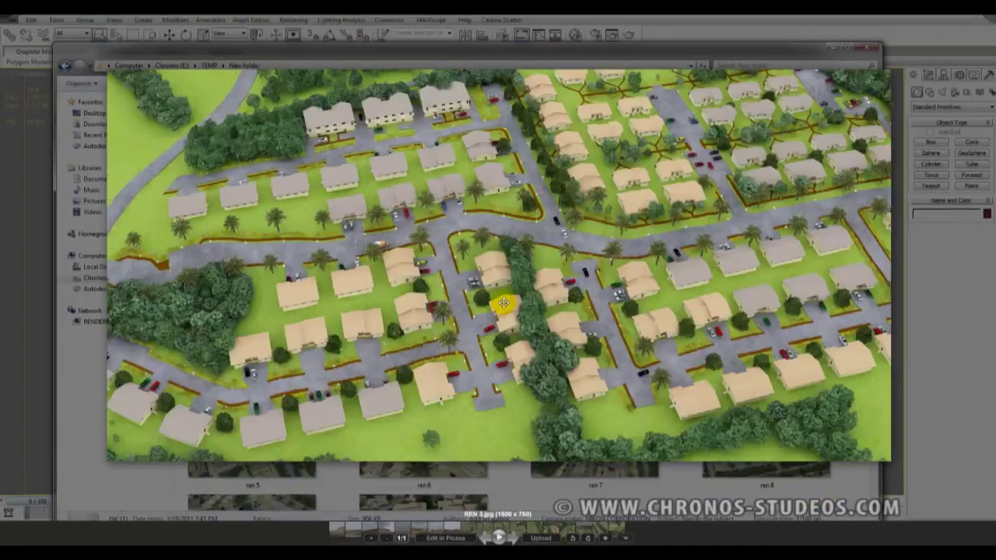
key(Right)
key(Right)
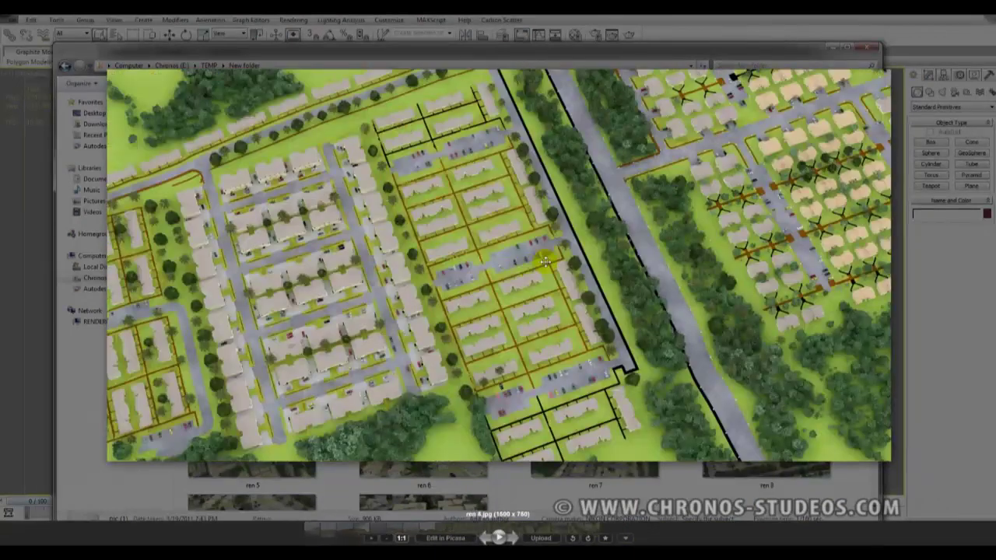
key(Right)
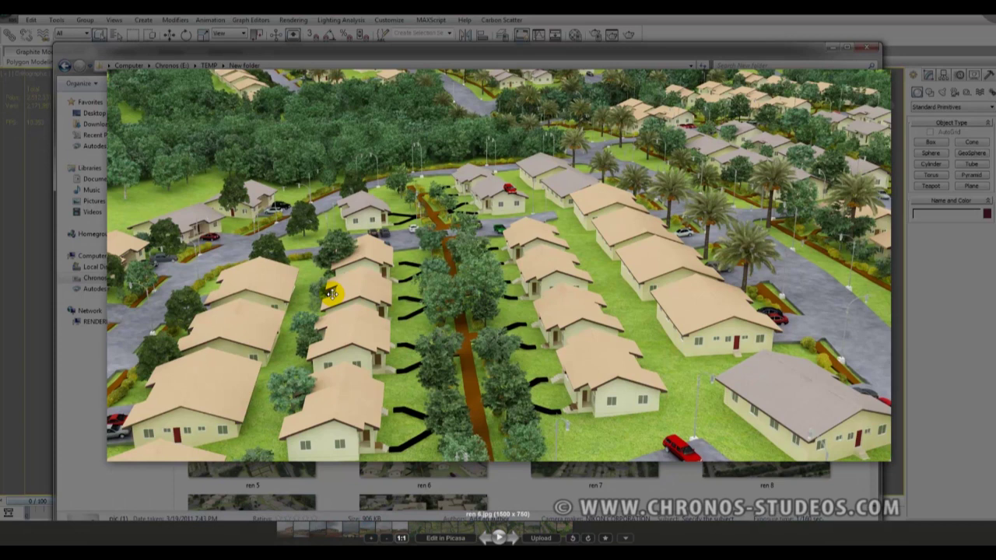
Step: Review the estate renders in reverse order, from ren 5 back to ren 1
key(Left)
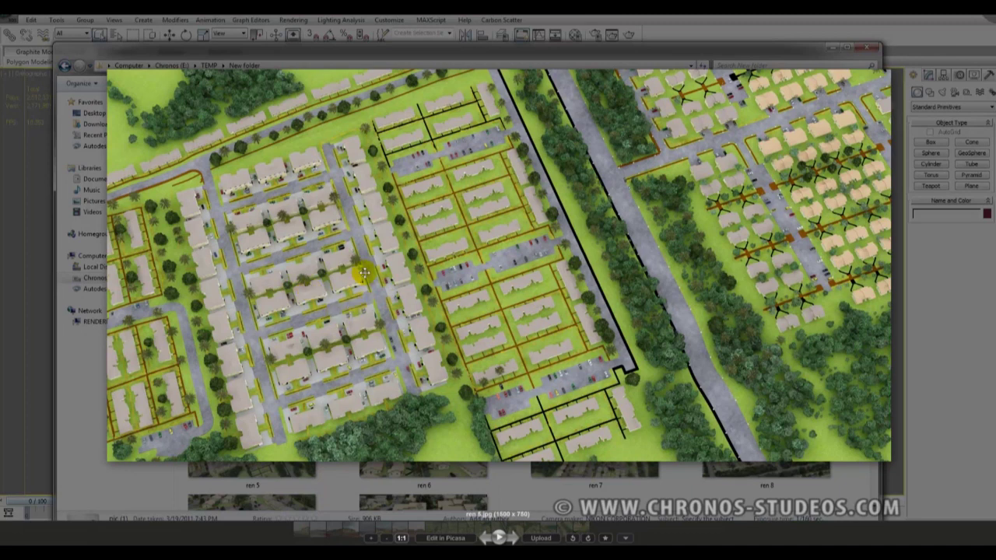
key(Left)
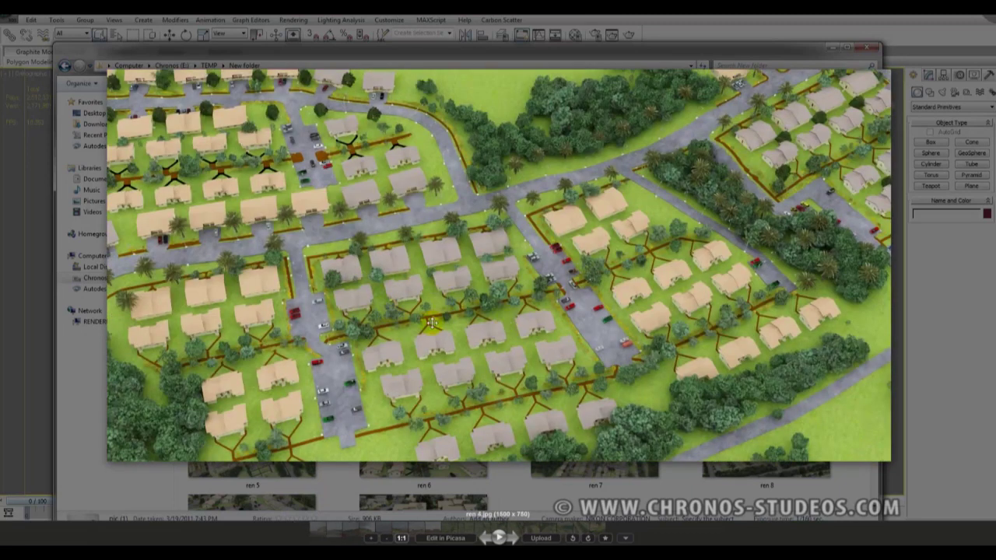
drag(432, 323, 405, 337)
scroll(369, 314, up, 2)
key(Left)
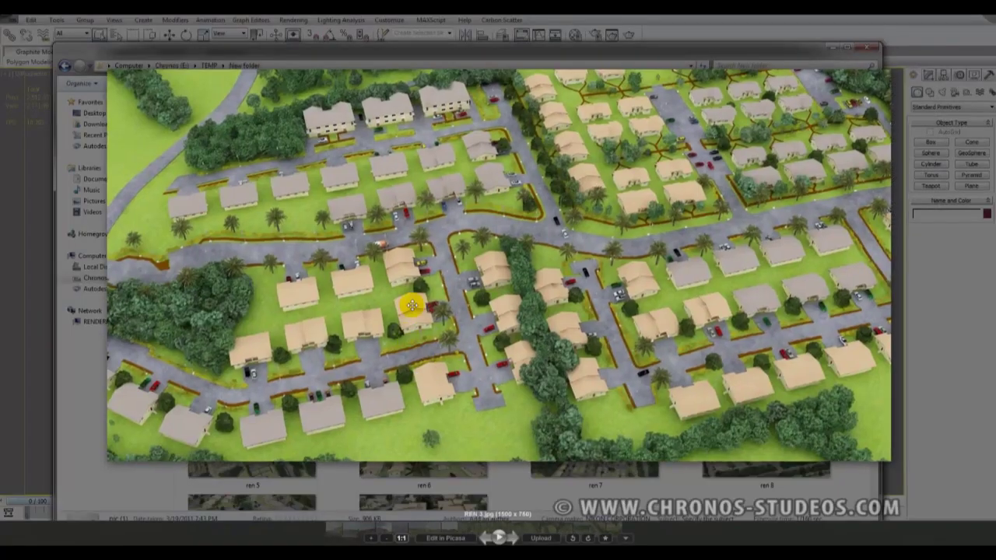
scroll(413, 306, up, 2)
key(Left)
key(Left)
Step: Examine the cul-de-sac and surrounding trees in ren 1 up close, and close the image viewer
drag(457, 297, 438, 319)
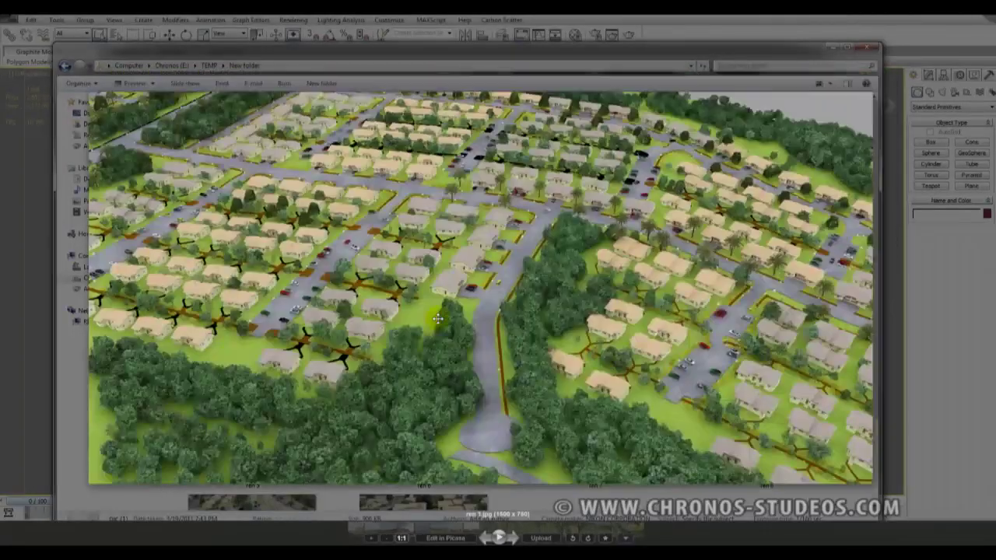
scroll(439, 320, up, 5)
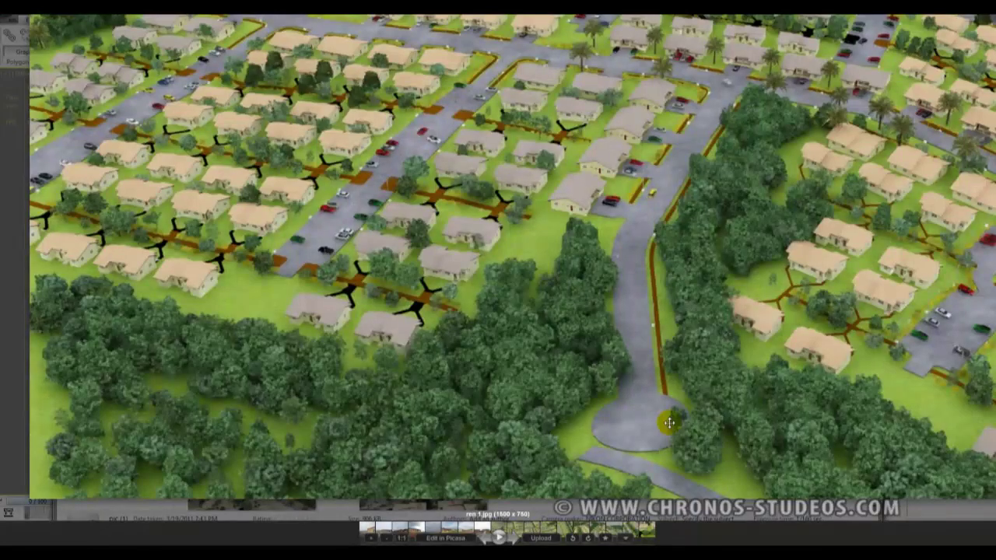
scroll(376, 295, up, 5)
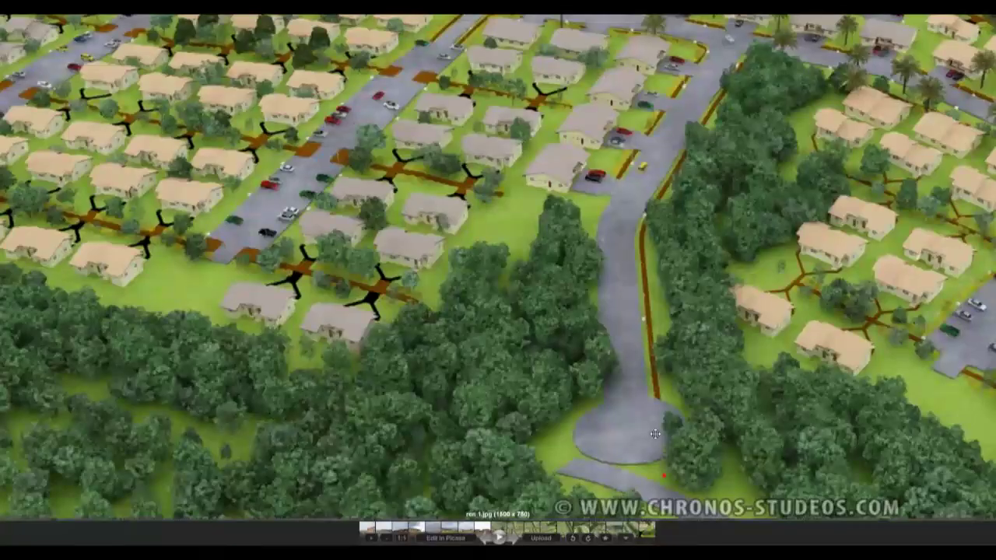
scroll(697, 381, down, 5)
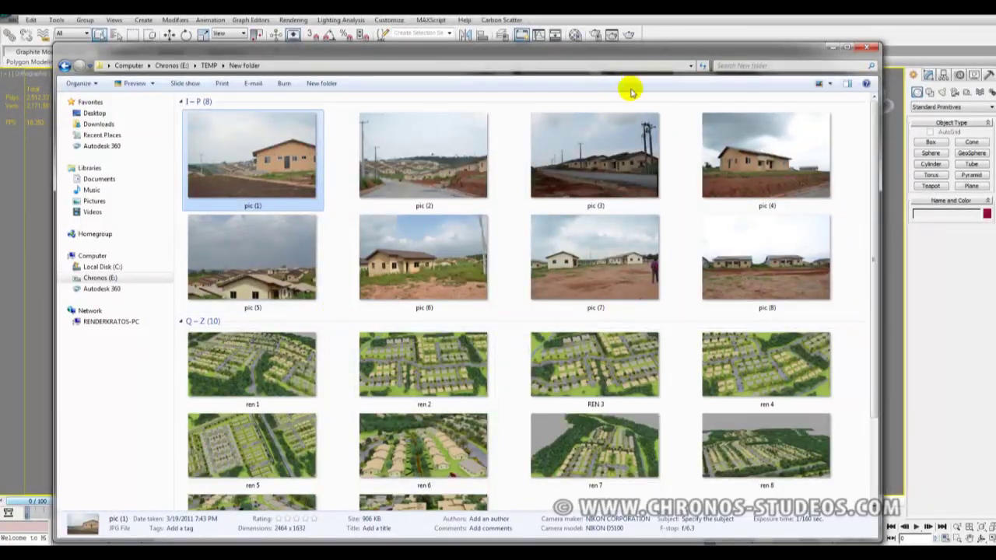
Step: Switch to the 3ds Max scene, select the second of the three front-row houses, and frame it in a perspective view
drag(622, 54, 669, 61)
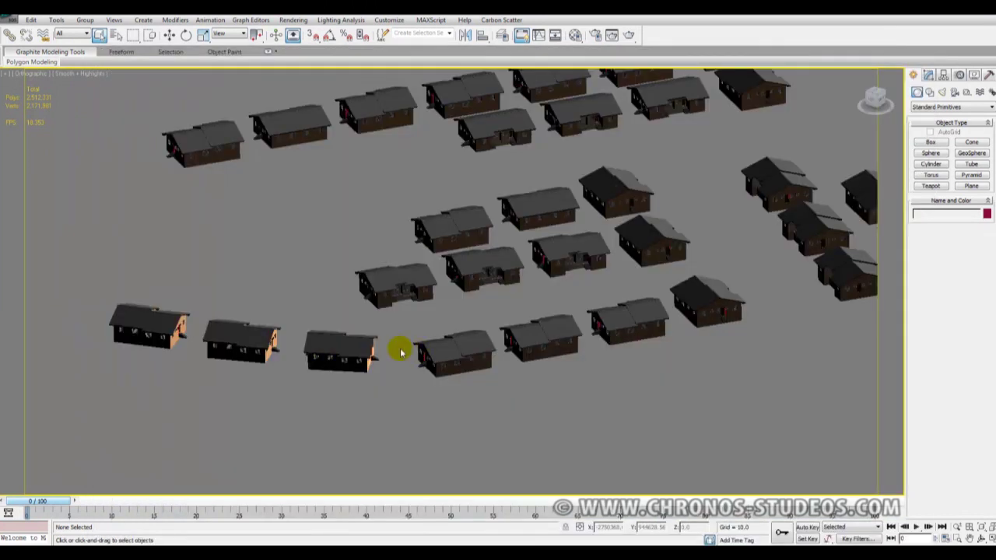
alt+middle_drag(400, 349, 336, 346)
click(369, 366)
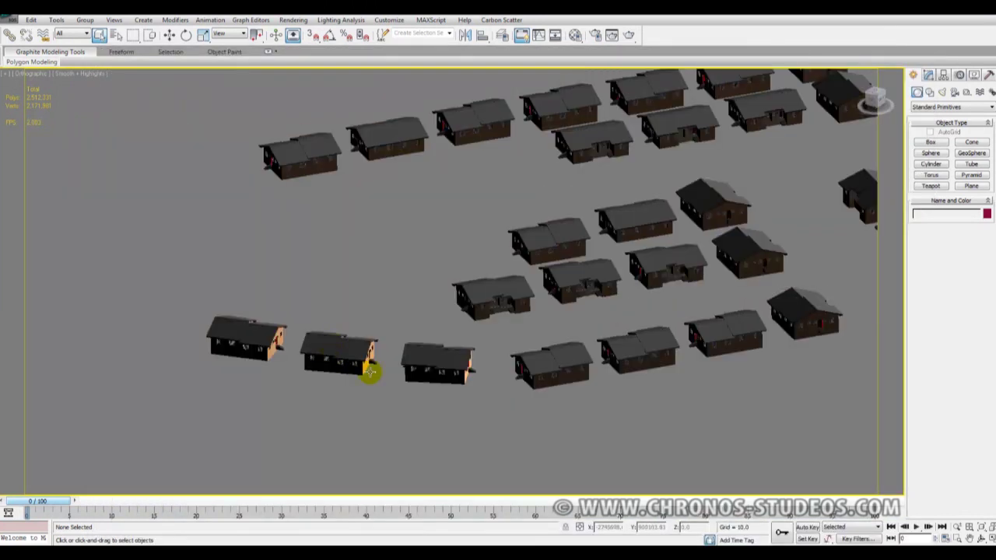
key(p)
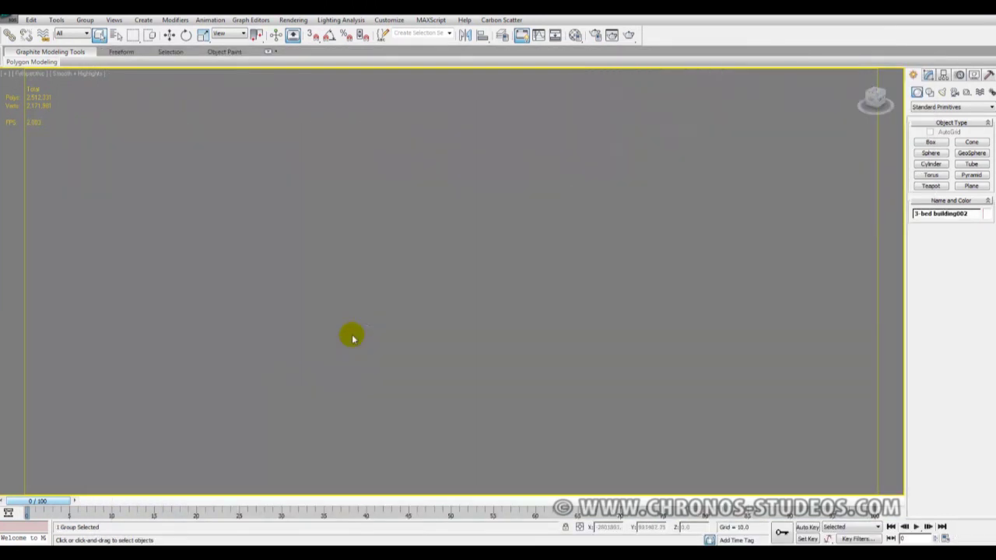
key(z)
alt+middle_drag(501, 303, 456, 314)
scroll(467, 308, up, 3)
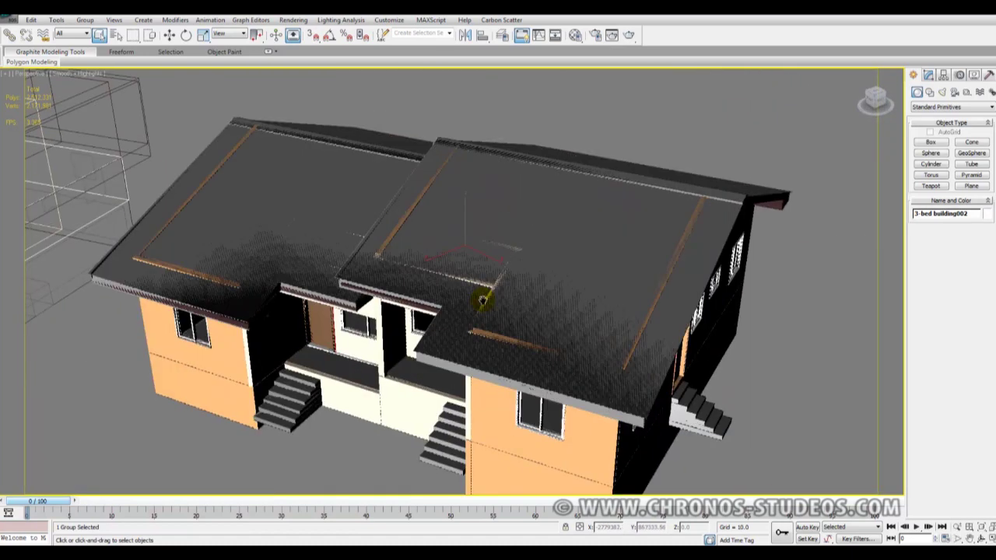
Step: Set the viewport to an orthographic view and examine the selected house's front facade
scroll(483, 327, down, 3)
key(u)
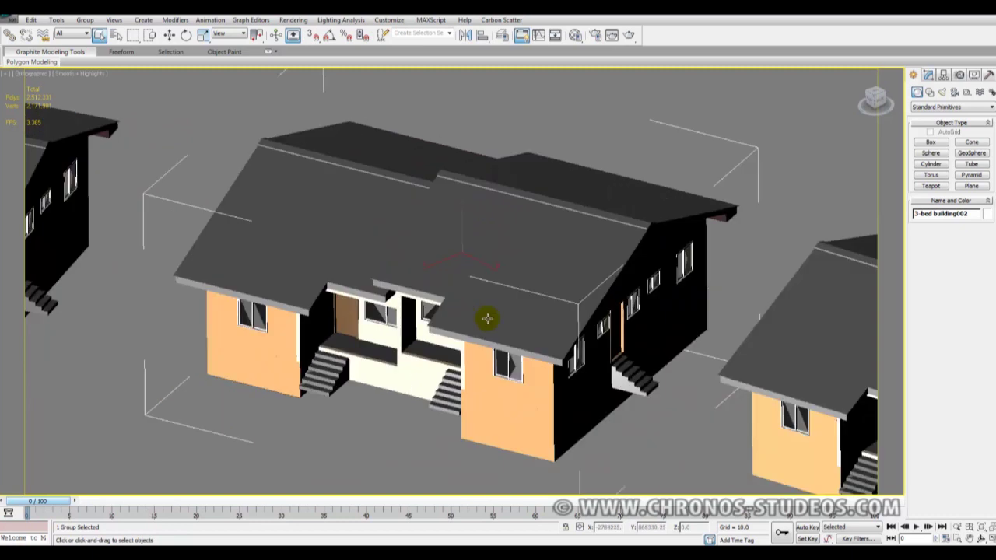
alt+middle_drag(475, 347, 467, 347)
middle_drag(393, 342, 535, 287)
middle_drag(762, 160, 547, 269)
scroll(485, 262, up, 2)
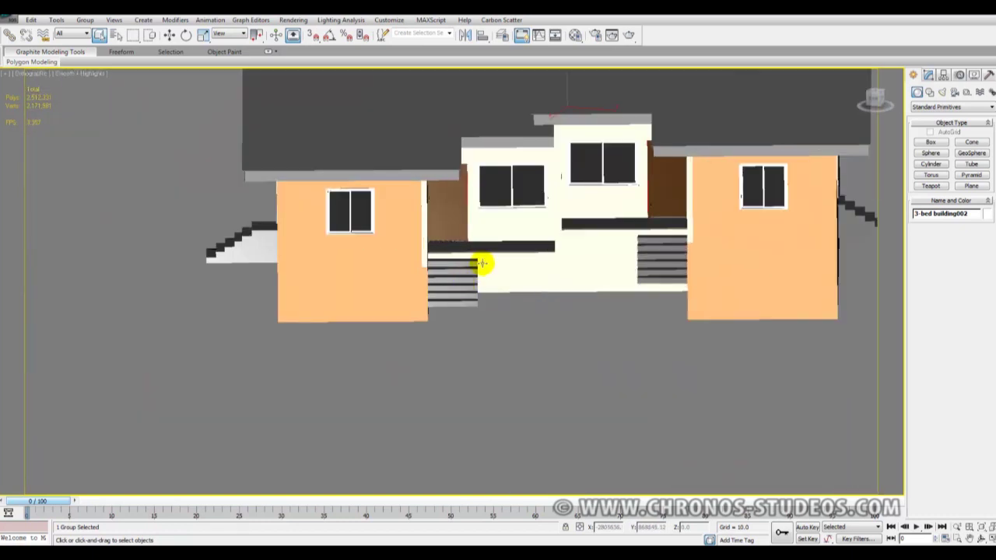
Step: Inspect the selected house's side entrance, windows and front porch steps at an angle
scroll(503, 265, down, 3)
middle_drag(564, 189, 505, 265)
alt+middle_drag(493, 307, 304, 324)
scroll(616, 357, up, 3)
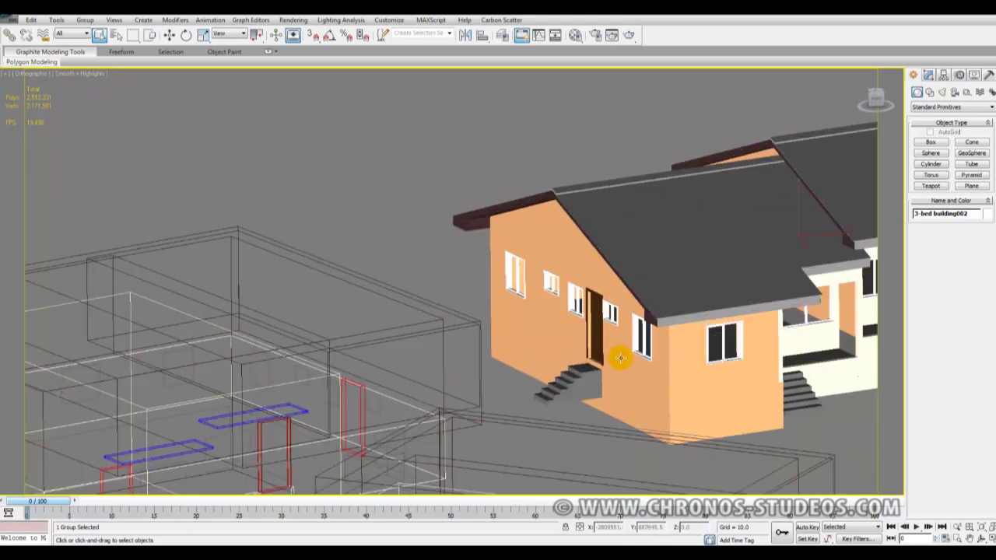
middle_drag(621, 358, 382, 293)
scroll(621, 347, up, 3)
middle_drag(855, 329, 703, 318)
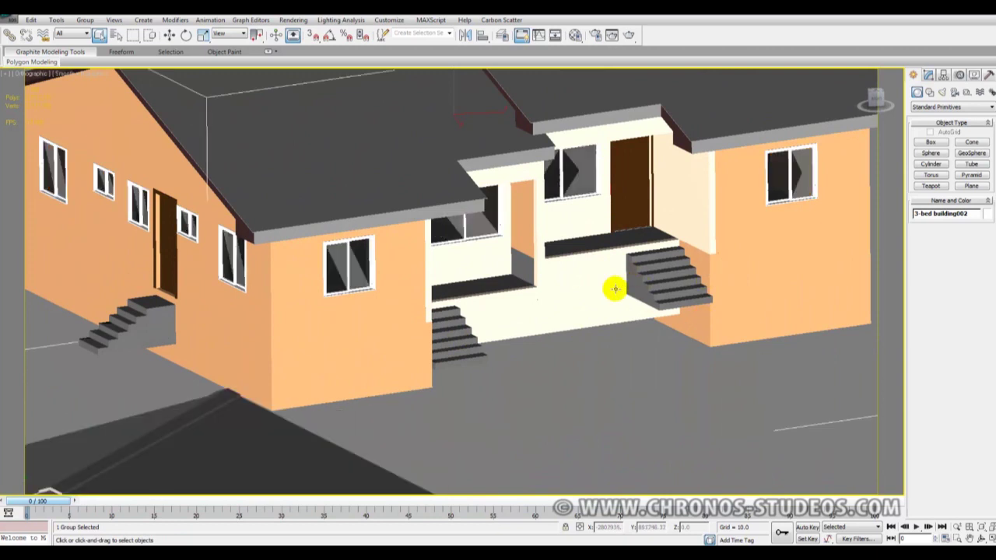
Step: Activate the Move tool on the selected house and show its modifier settings
scroll(494, 328, down, 3)
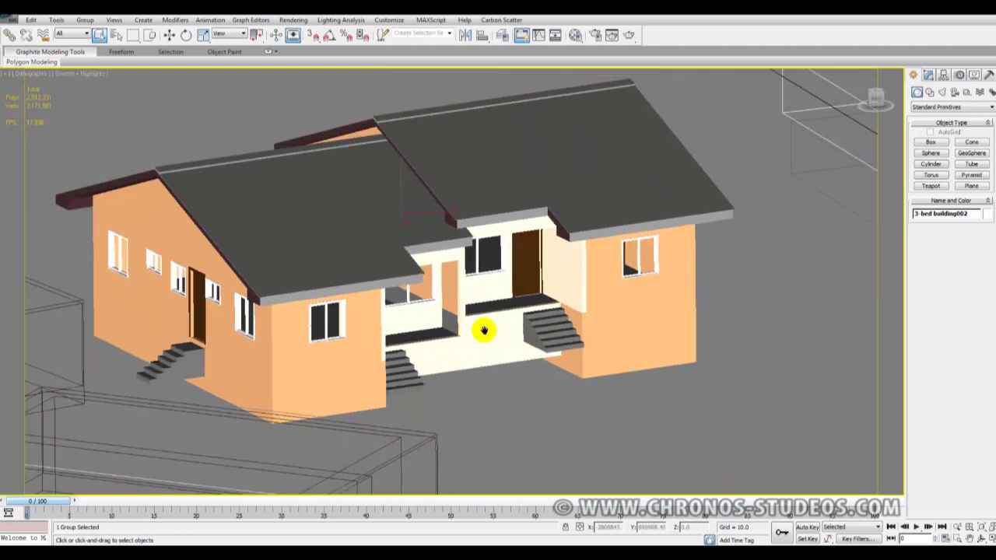
key(w)
key(w)
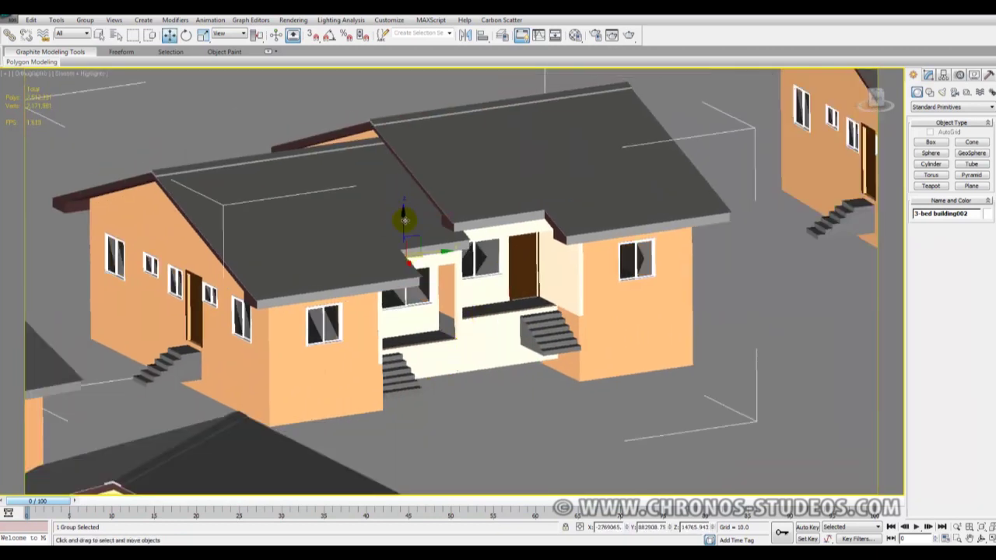
mouse_move(405, 221)
mouse_down()
mouse_move(404, 162)
mouse_move(409, 264)
mouse_move(408, 168)
mouse_move(410, 213)
mouse_up()
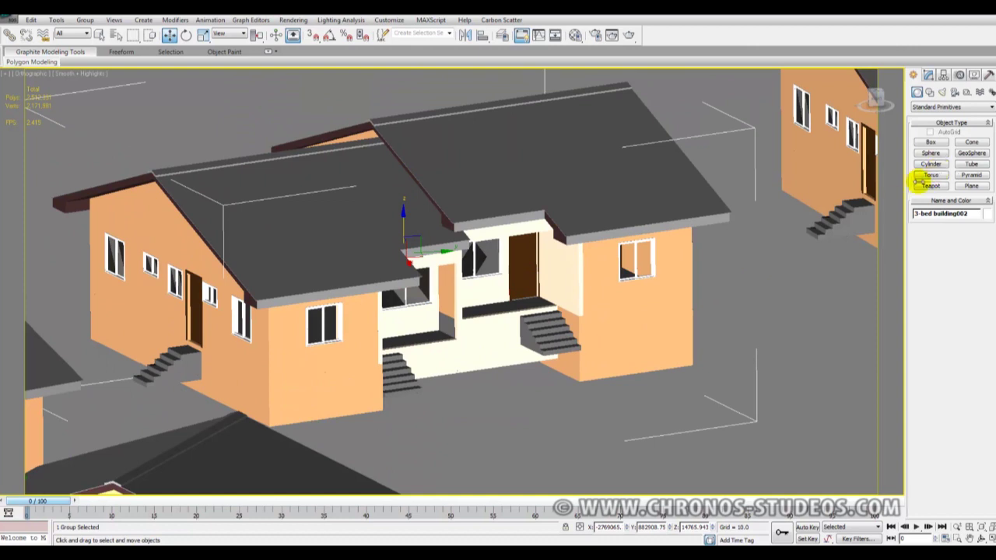
click(929, 75)
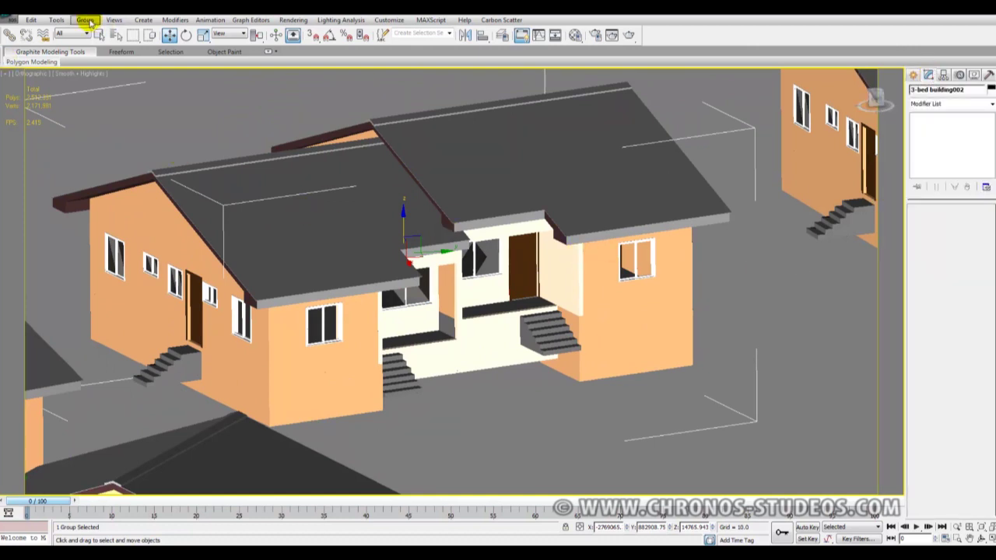
middle_drag(374, 265, 410, 287)
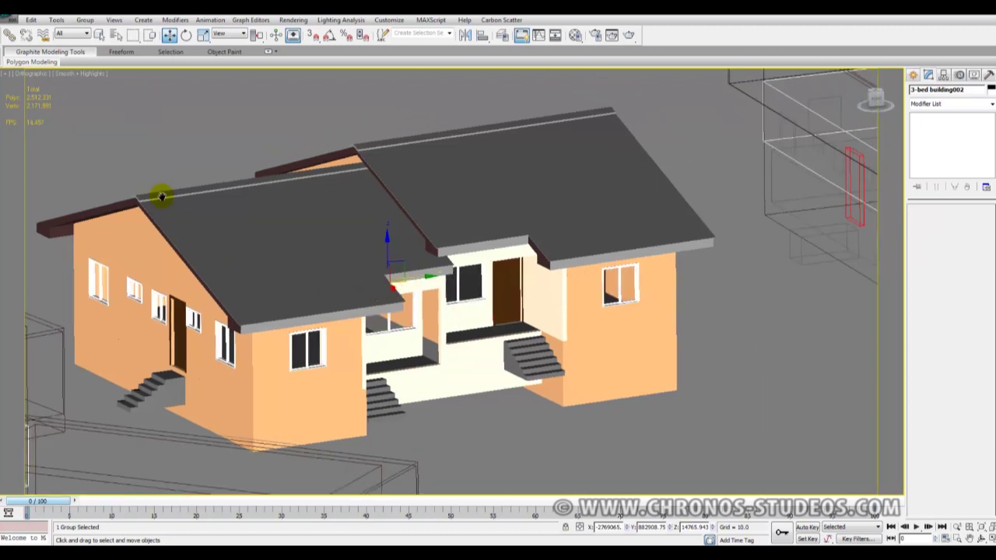
Step: Open the XRef Objects list, check the entries for 2 bed from AY 2.max and 3 bed from AY 2.max, and close it
click(12, 21)
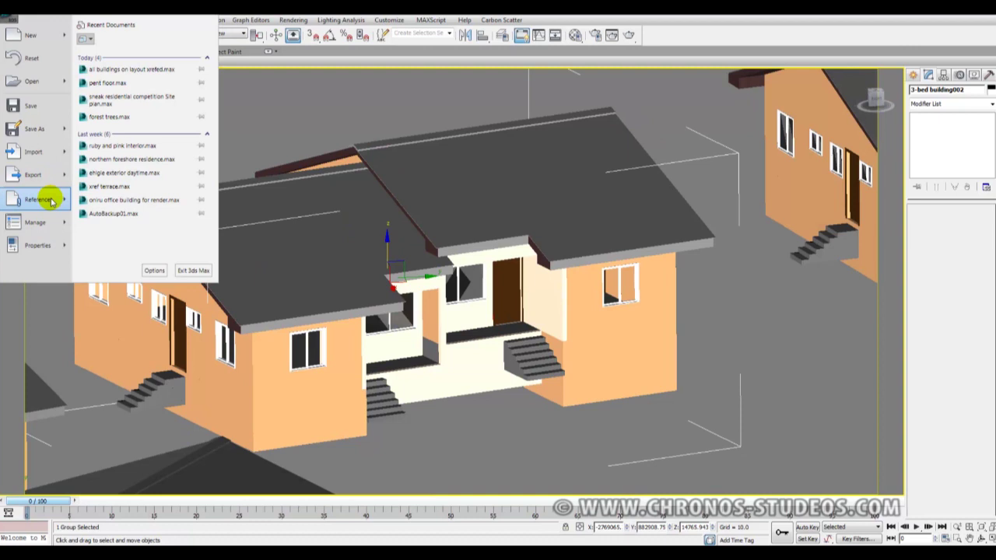
mouse_move(50, 200)
click(160, 97)
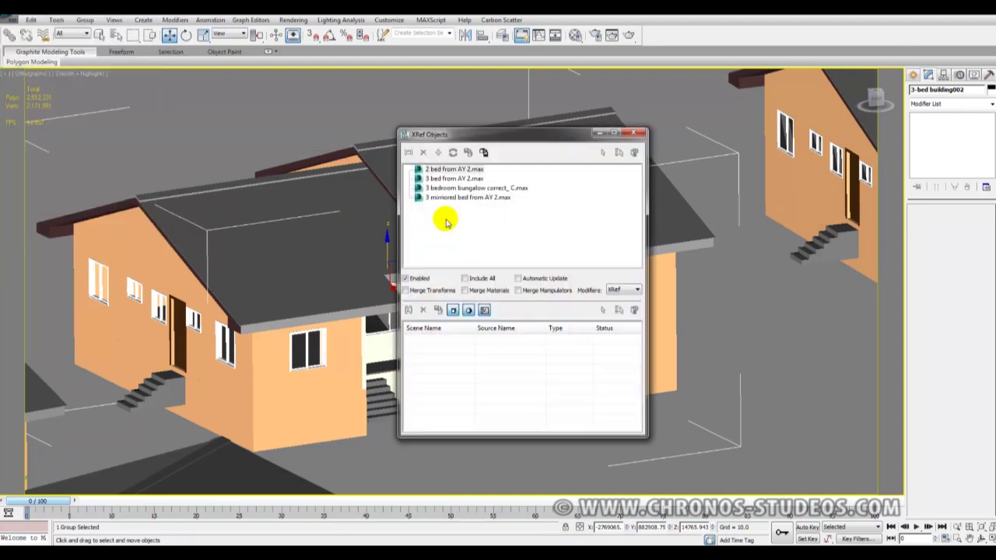
drag(511, 135, 794, 220)
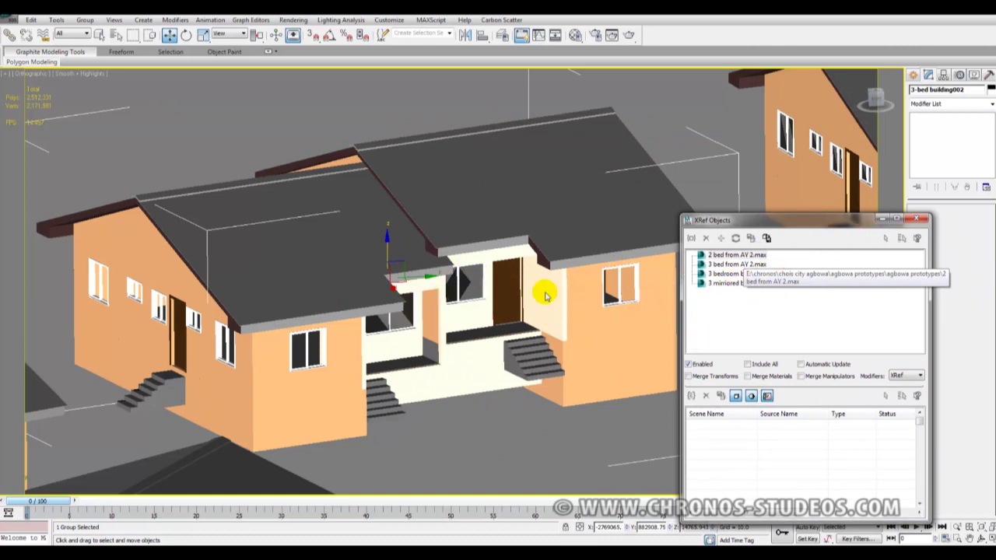
click(737, 254)
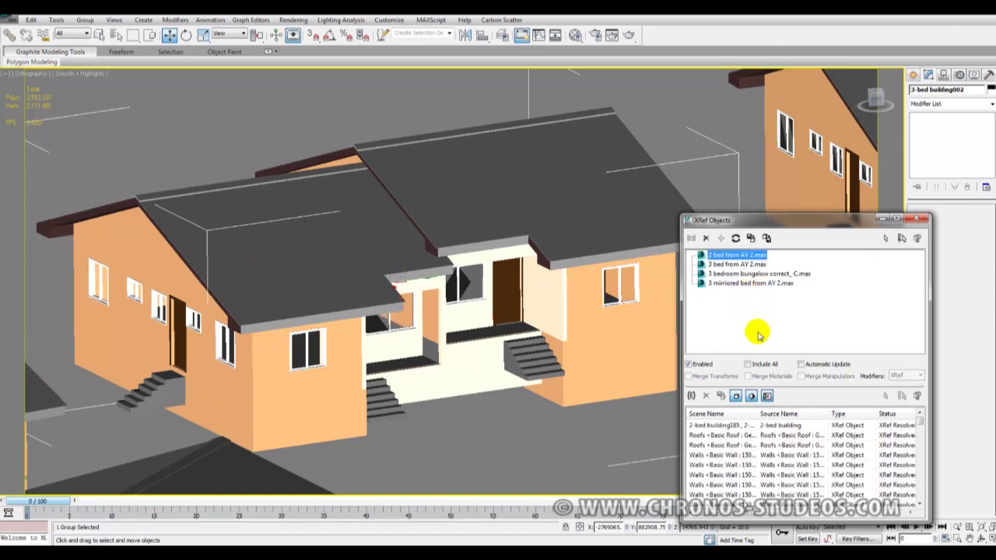
click(736, 263)
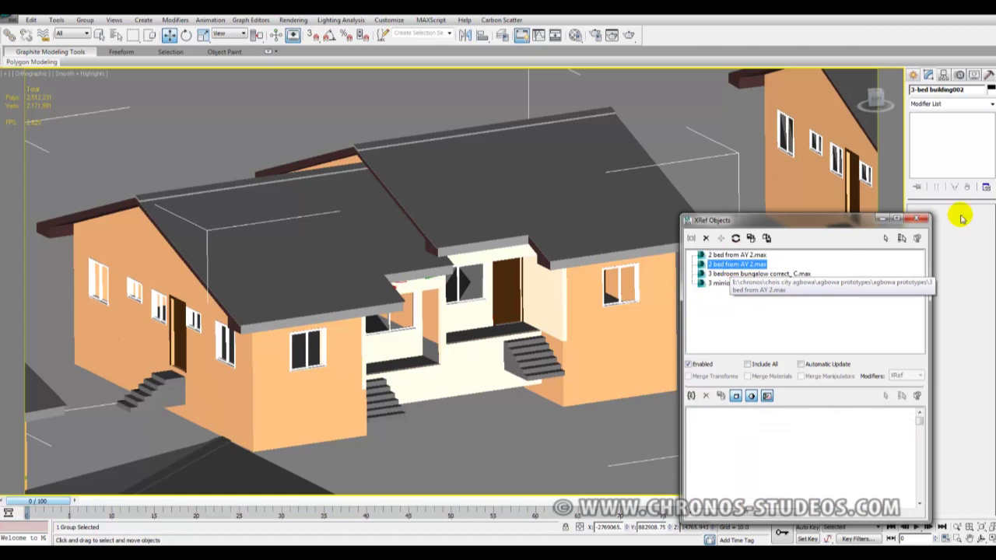
click(923, 220)
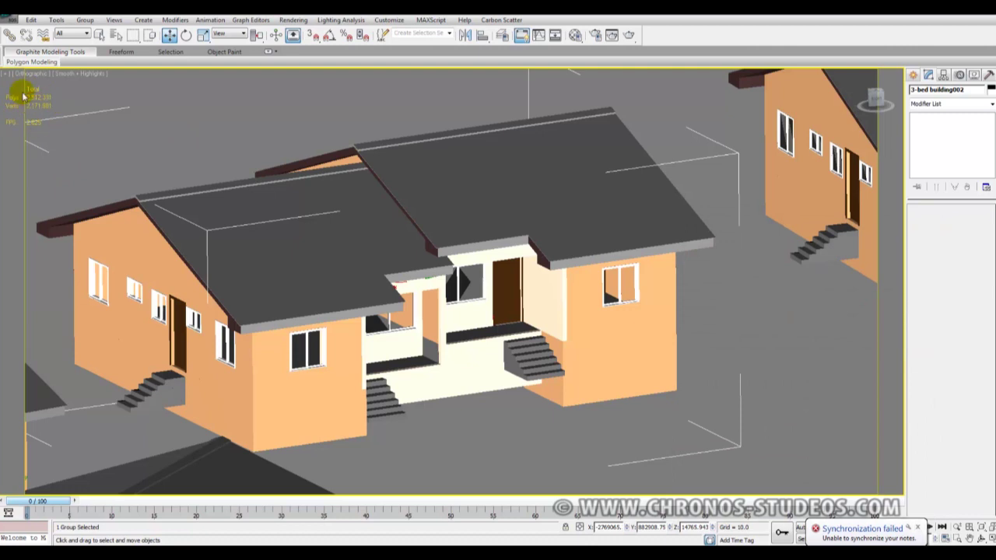
Step: Deselect the house, set the viewport to perspective, and examine the estate's rows of houses from a distance
click(46, 121)
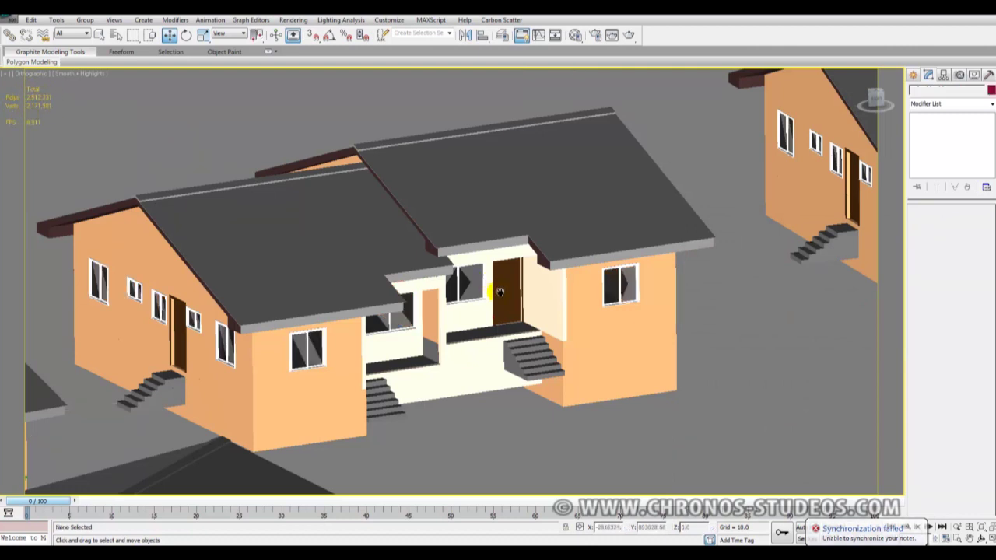
scroll(534, 304, down, 8)
scroll(520, 312, down, 2)
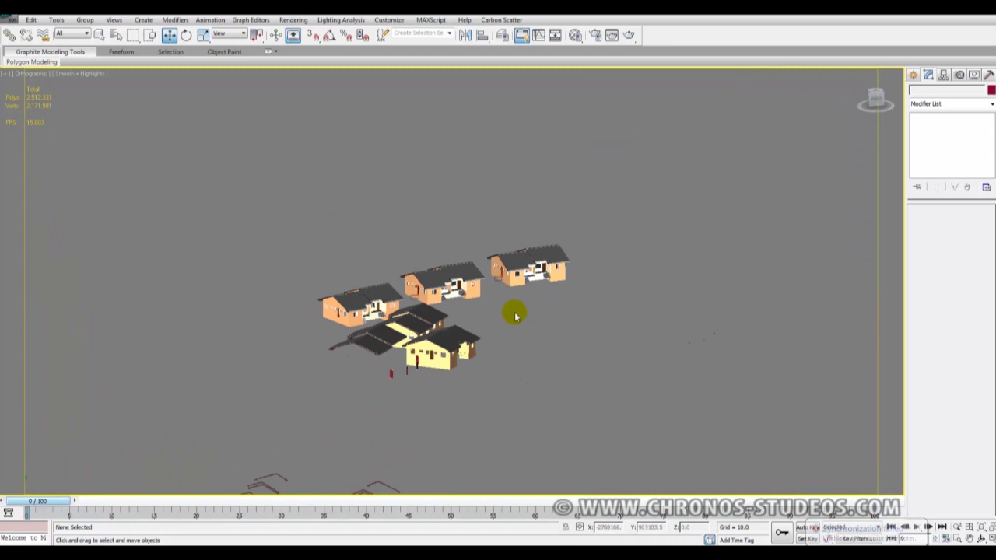
key(p)
scroll(459, 319, up, 6)
scroll(440, 331, down, 10)
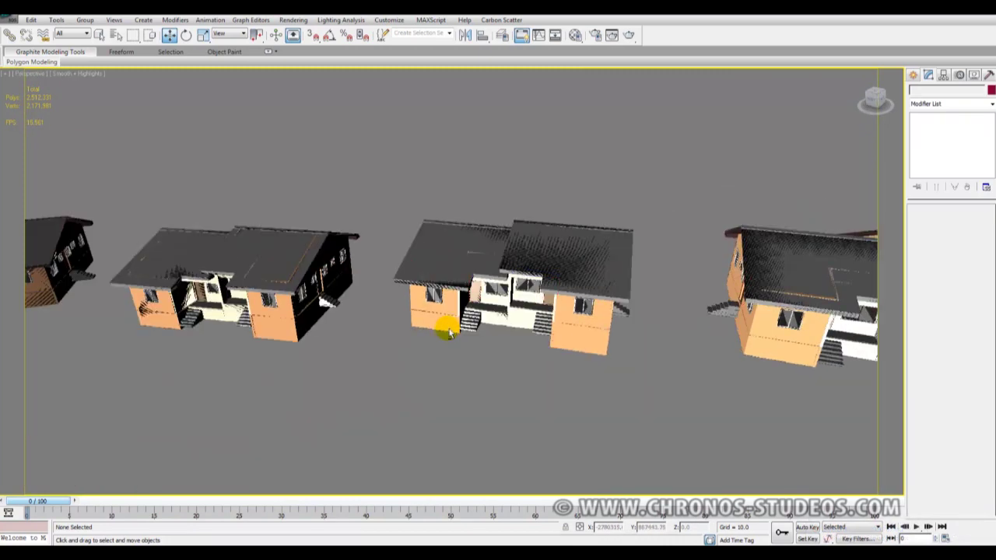
scroll(467, 280, up, 8)
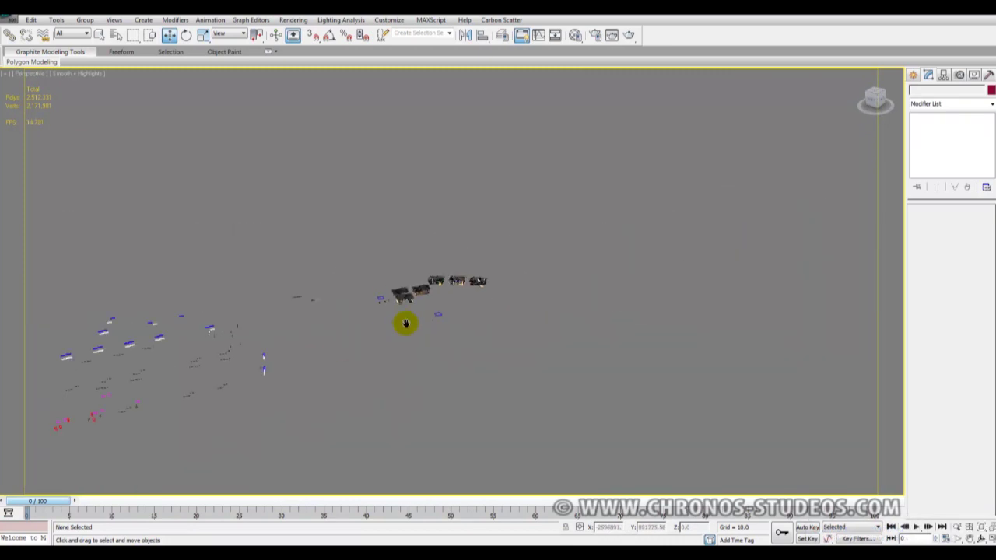
scroll(434, 327, up, 3)
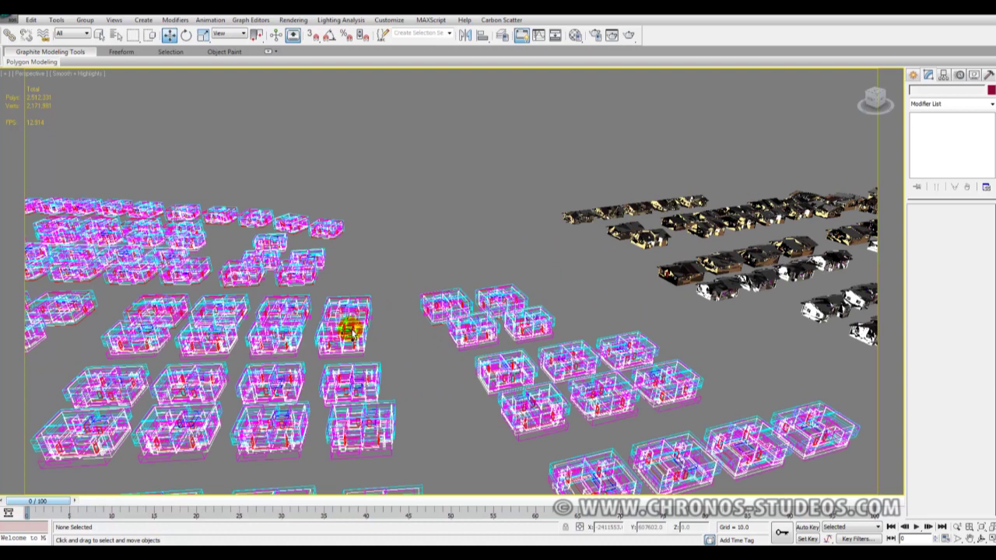
Step: Select all objects in the scene, turn off Display as Box in their object properties, and clear the selection
key(ctrl+a)
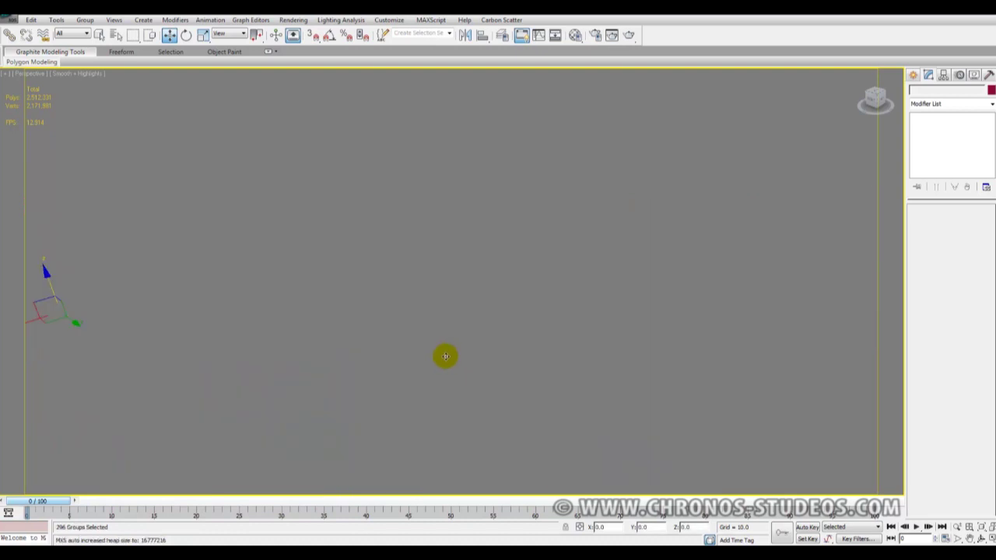
right_click(418, 354)
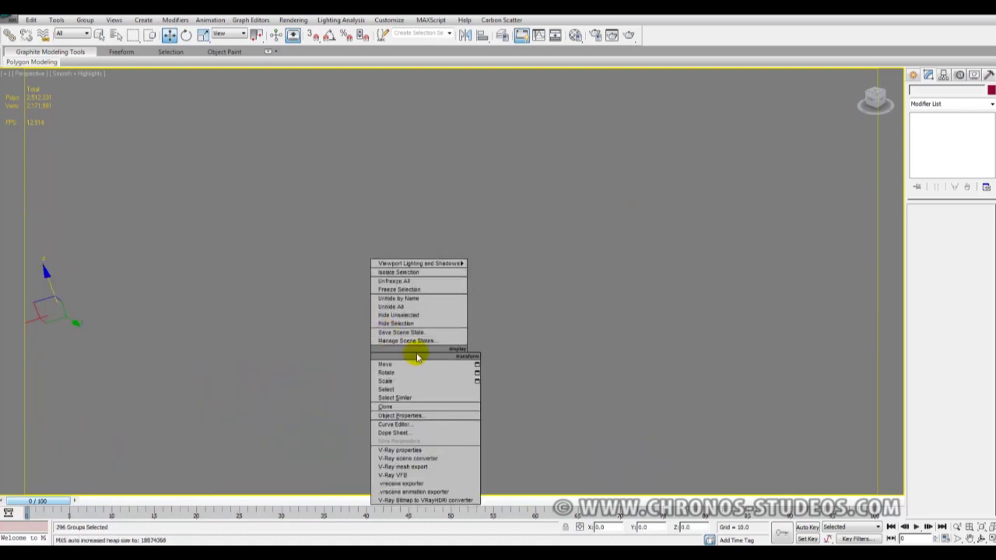
click(442, 415)
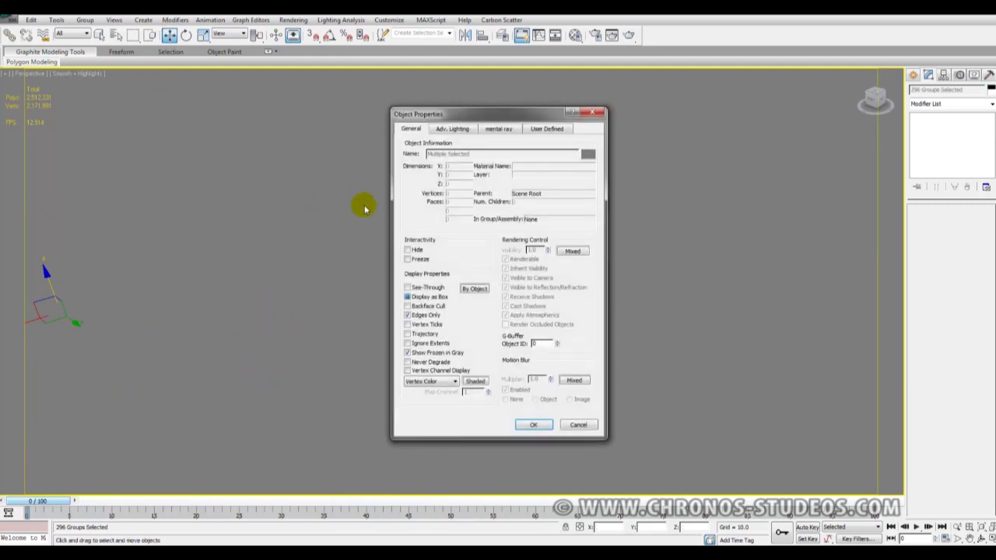
click(409, 298)
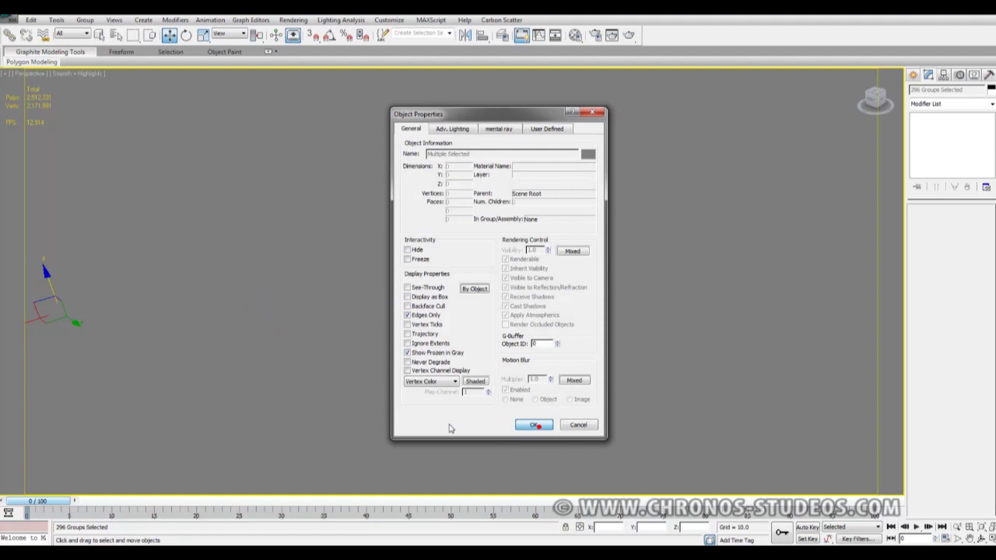
click(536, 425)
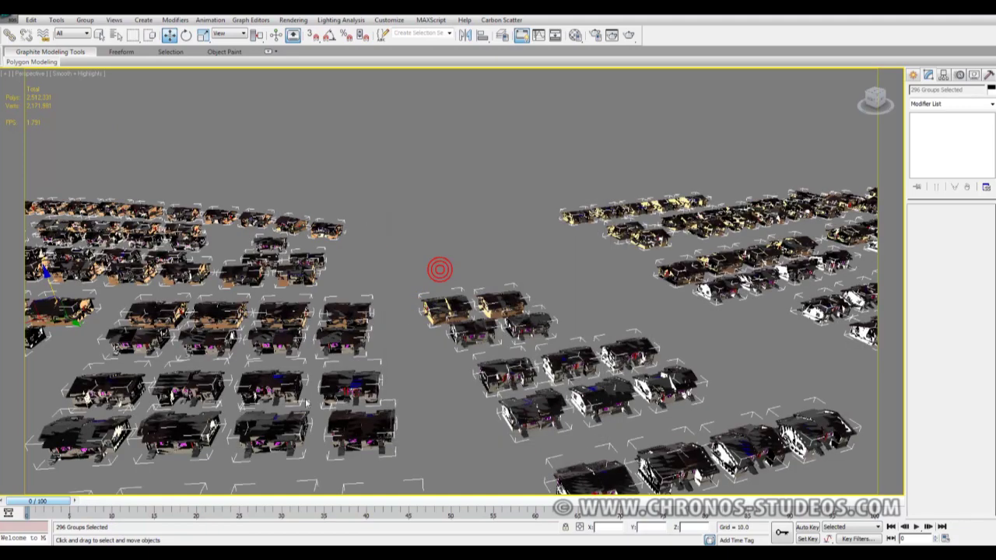
click(240, 340)
Step: Set the viewport to an orthographic view and examine the estate layout in both wireframe and shaded display
middle_drag(417, 311, 473, 309)
key(F3)
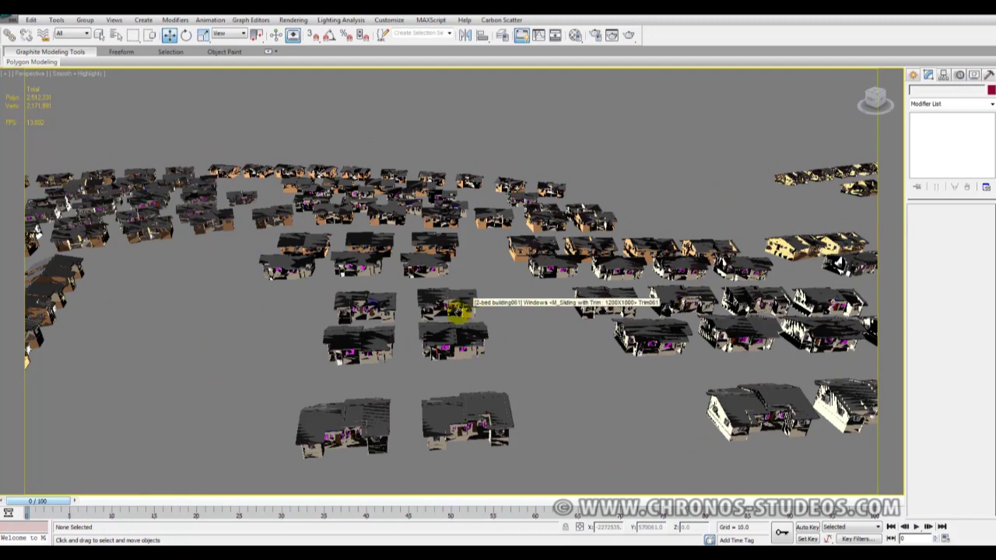
key(u)
scroll(367, 287, down, 5)
key(F3)
scroll(401, 300, up, 5)
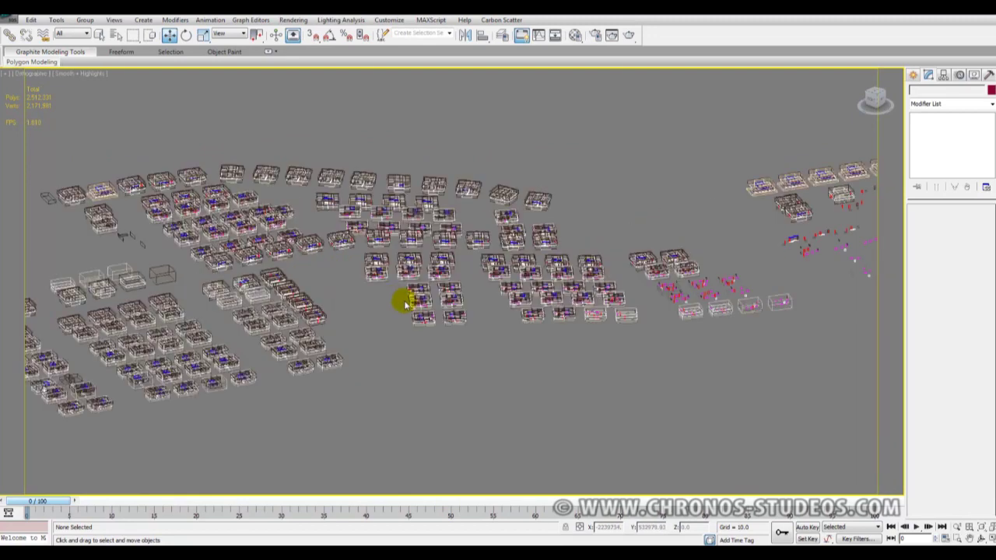
alt+middle_drag(436, 292, 418, 285)
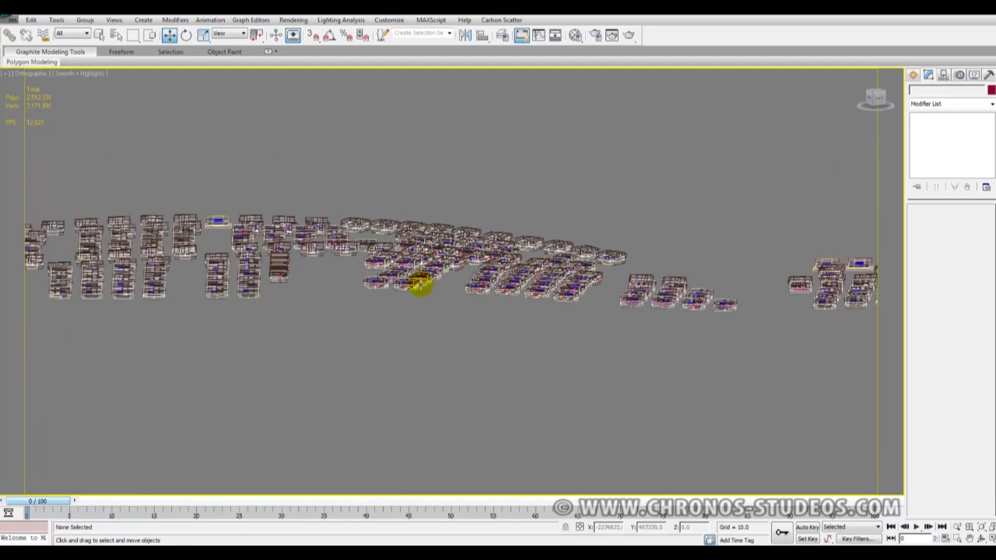
key(F3)
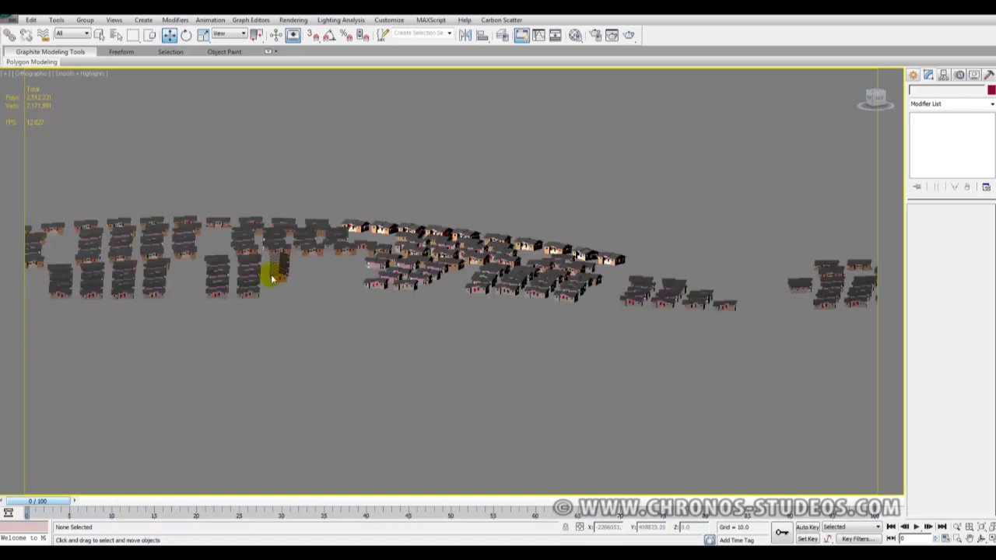
Step: Turn on Edged Faces in the viewport and view the blocks of houses at an angle
key(F4)
scroll(239, 278, up, 6)
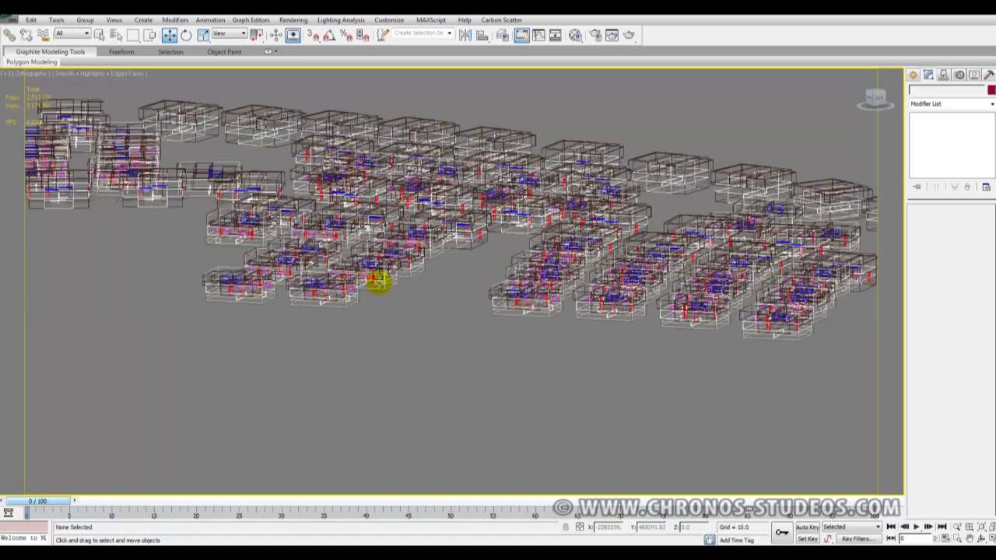
middle_drag(463, 309, 235, 324)
alt+middle_drag(397, 313, 382, 315)
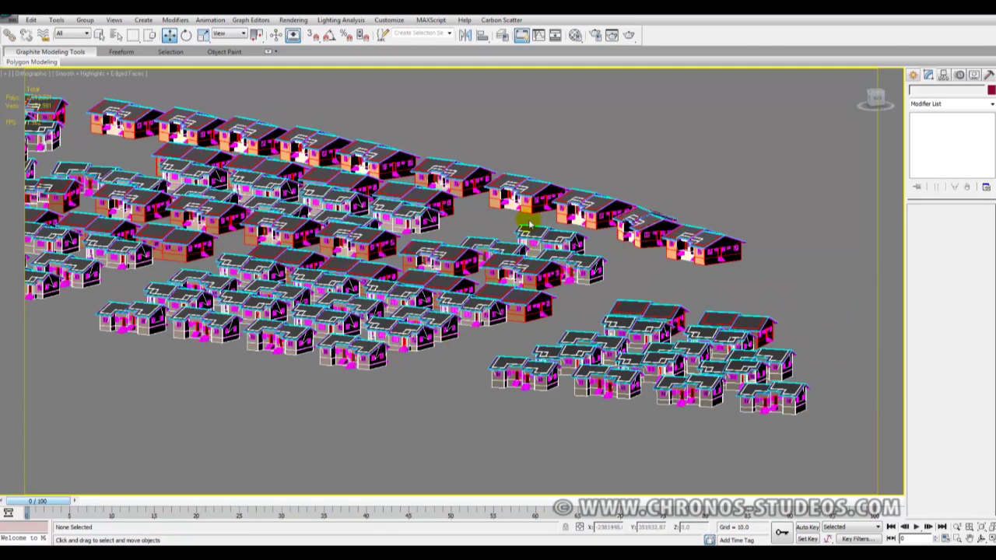
Step: Inspect the outer row of houses and select the three-bedroom house just past the bend
scroll(557, 232, up, 5)
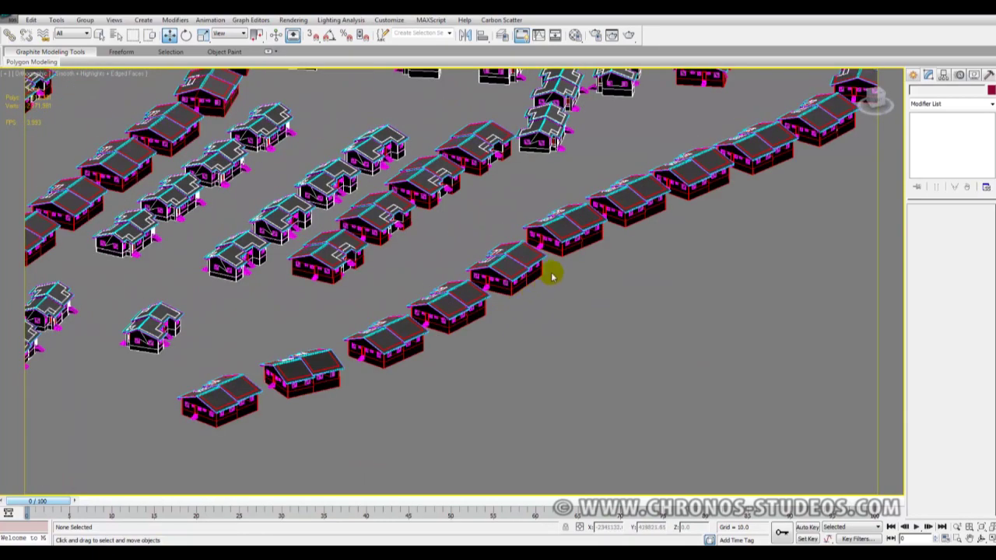
mouse_move(551, 276)
alt+middle_down()
mouse_move(522, 272)
mouse_move(568, 240)
mouse_move(529, 287)
mouse_move(652, 291)
mouse_move(509, 280)
mouse_move(575, 315)
alt+middle_up()
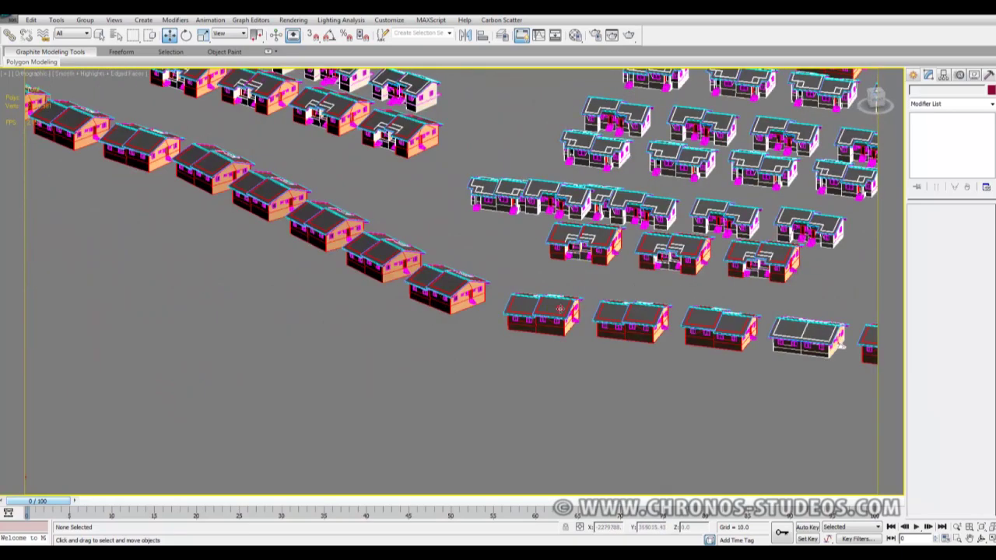
click(550, 316)
scroll(283, 196, down, 3)
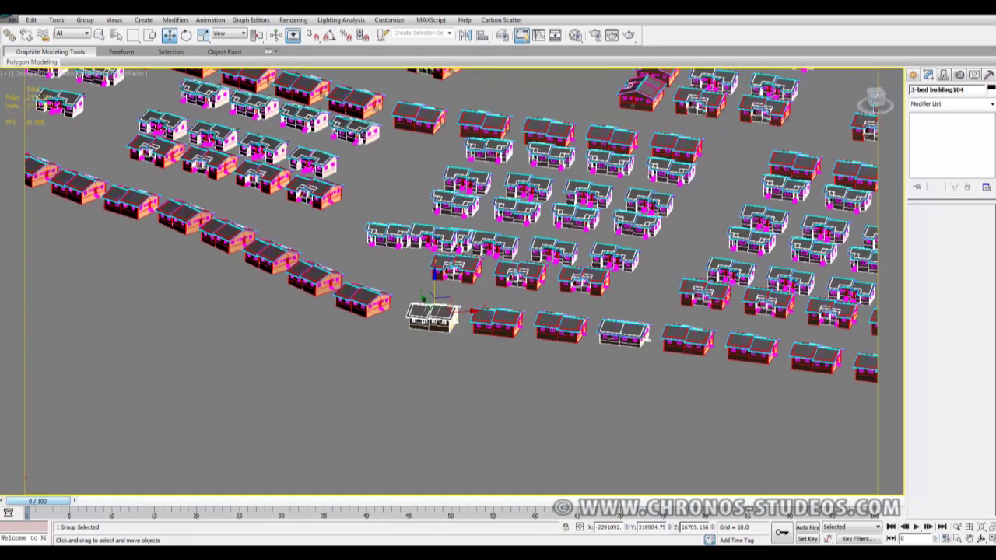
click(9, 21)
mouse_move(44, 201)
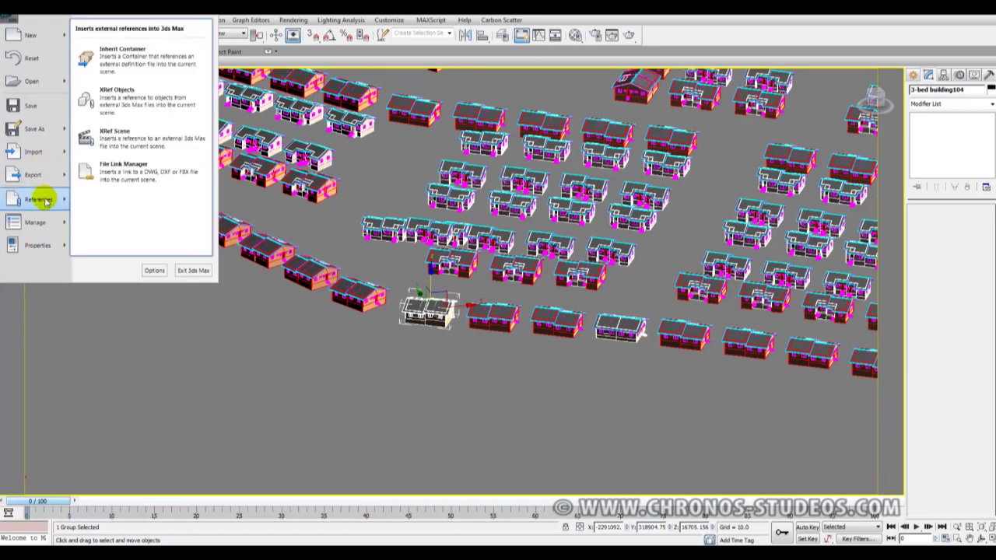
click(138, 145)
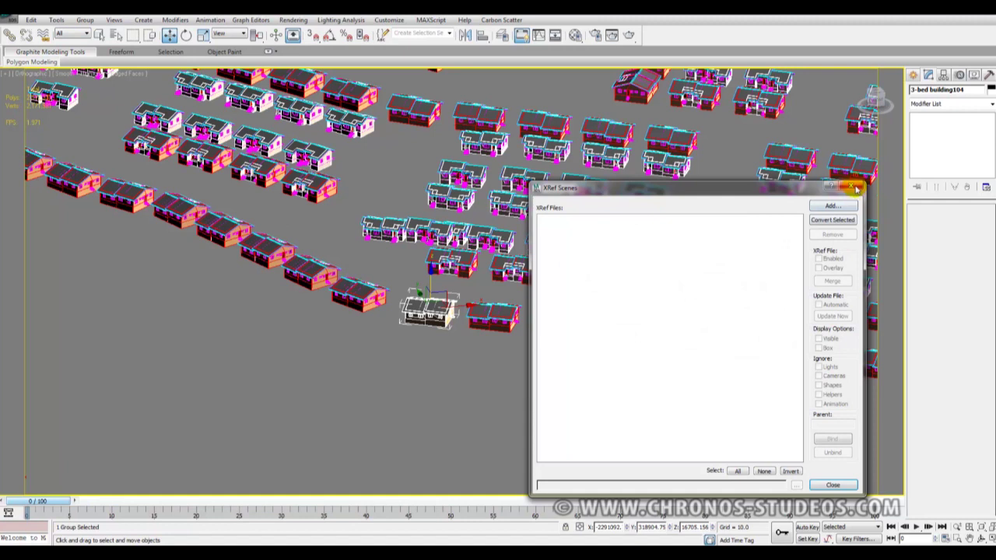
click(859, 189)
Step: Open the XRef Objects list to view the source files of the house models
click(8, 20)
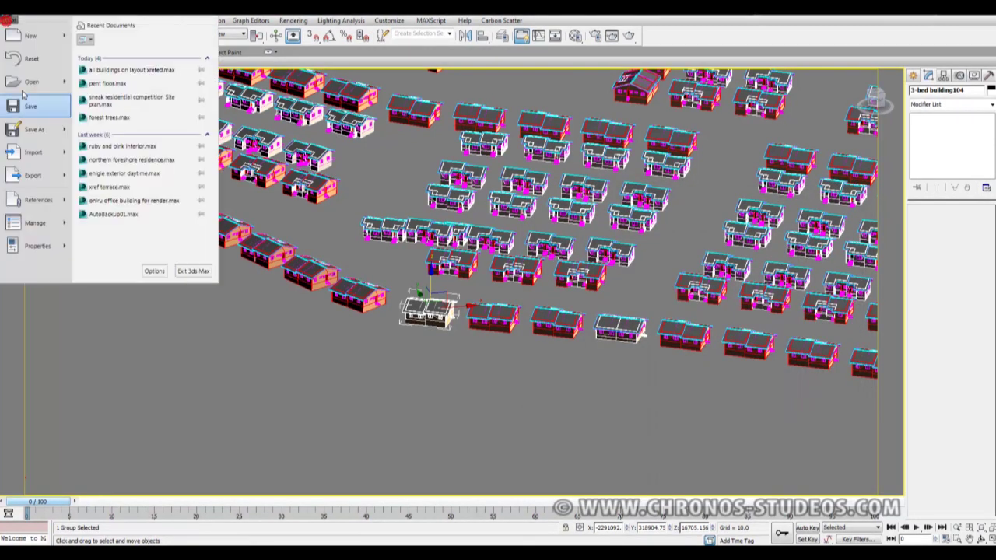
mouse_move(40, 184)
mouse_move(40, 203)
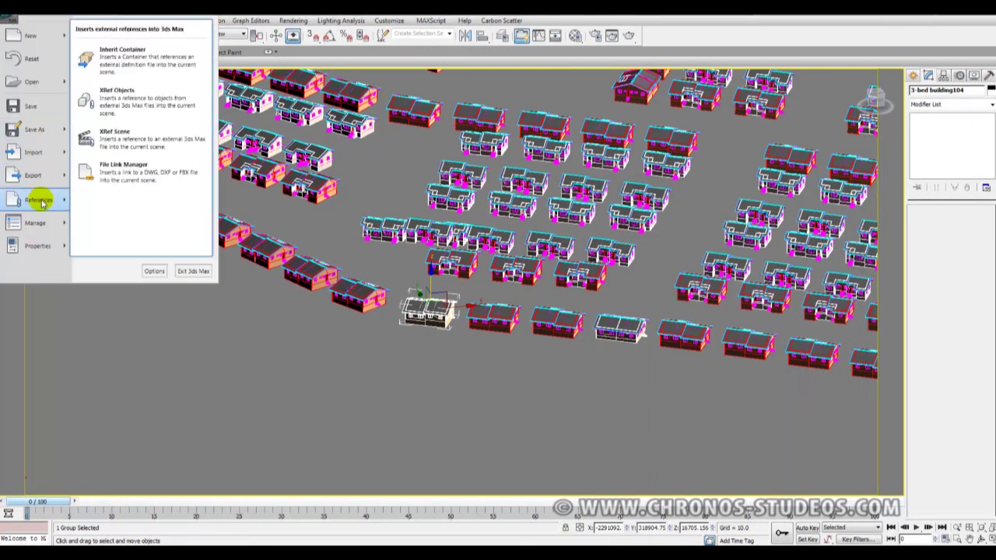
click(131, 114)
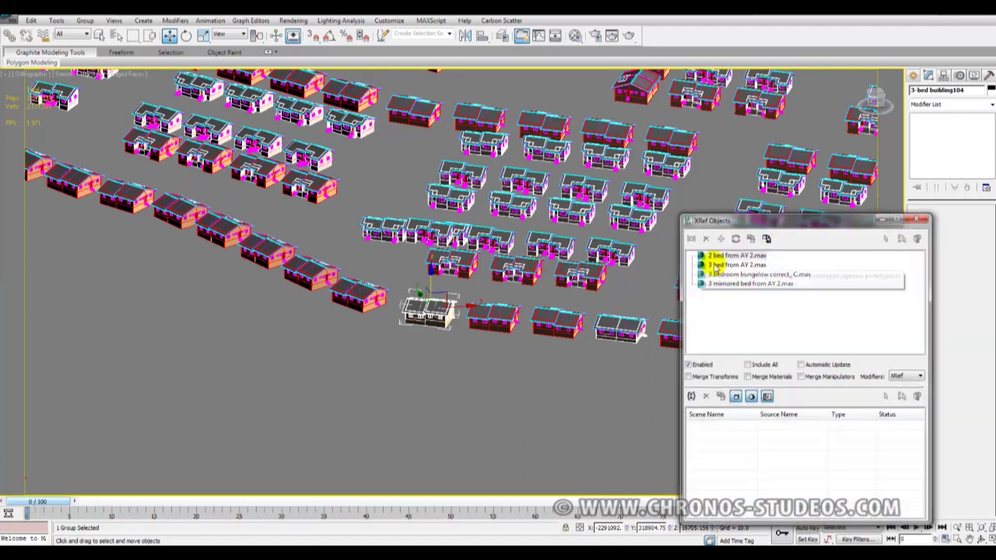
Step: Browse the source files for creating an XRef record and preview the 3 bed from AY 2 model
click(737, 254)
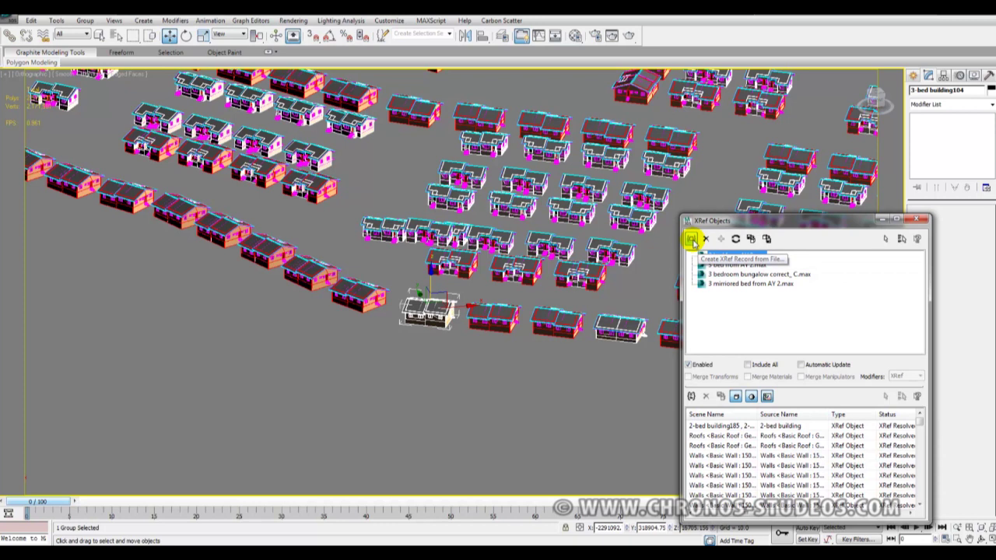
click(693, 241)
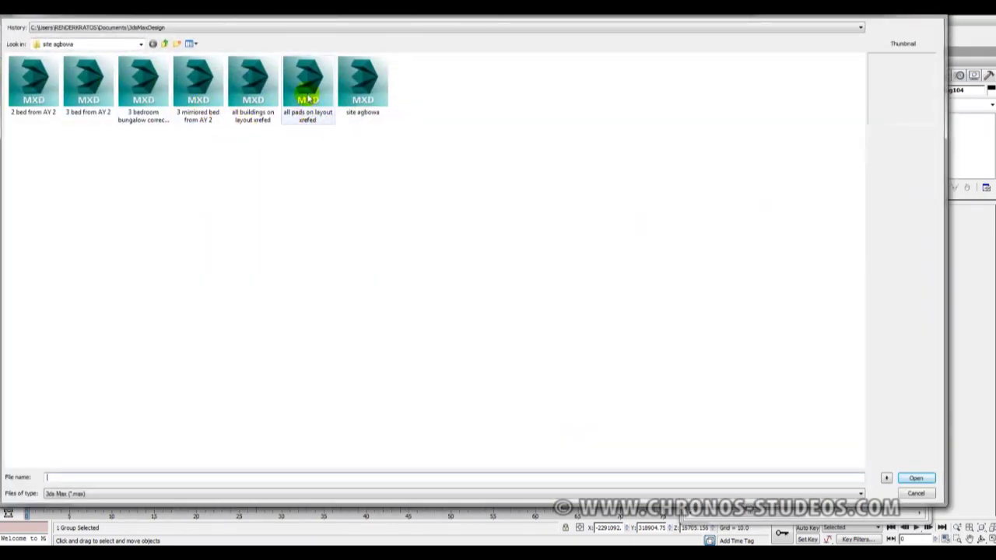
click(70, 104)
click(18, 112)
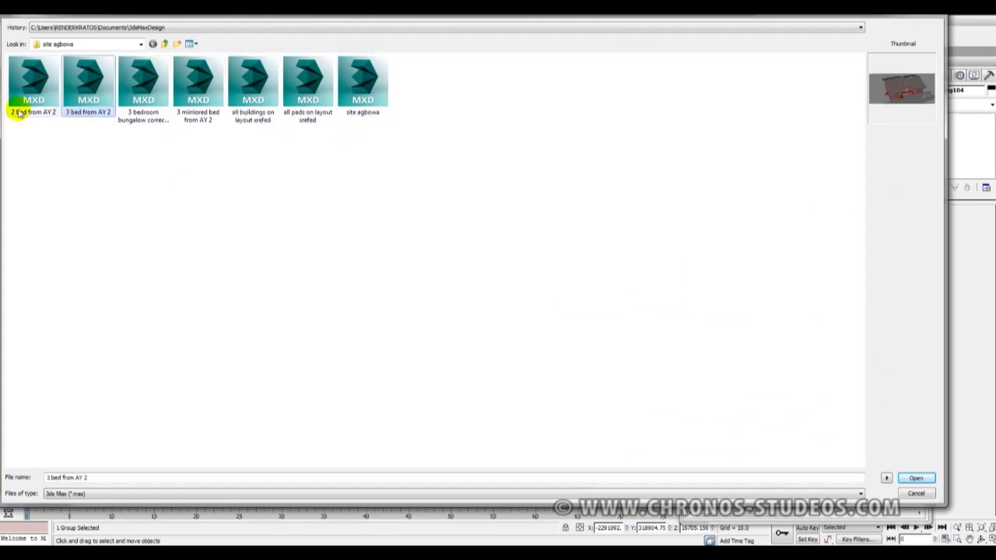
click(916, 477)
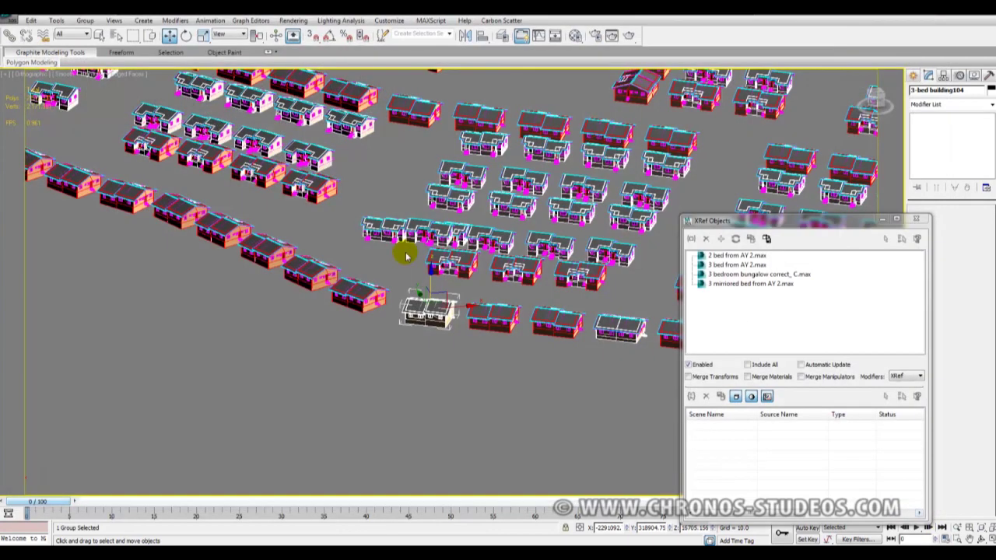
Step: Examine the selected three-bedroom house up close, including its roof, windows and side entrance wall
scroll(406, 318, up, 10)
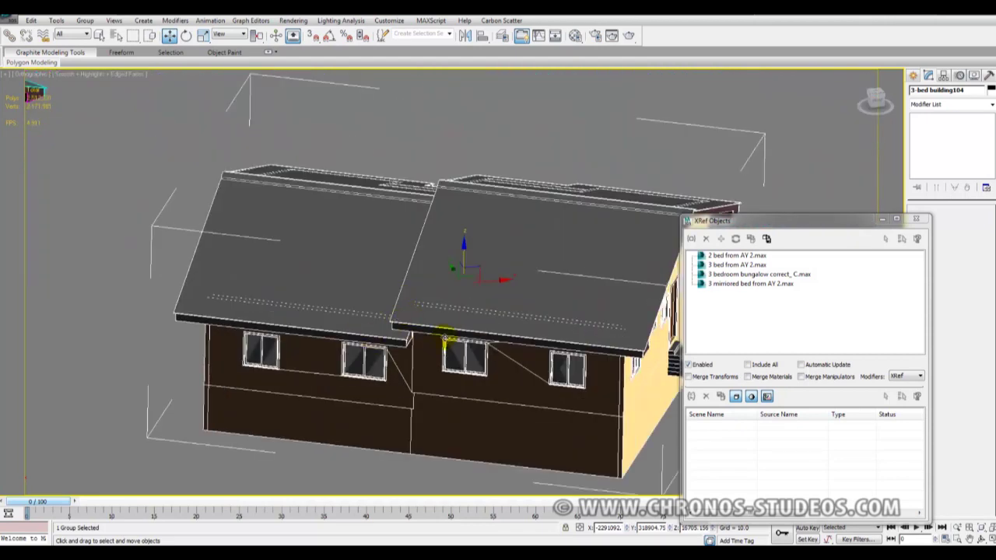
scroll(447, 341, down, 3)
alt+middle_drag(447, 340, 396, 336)
middle_drag(240, 289, 377, 290)
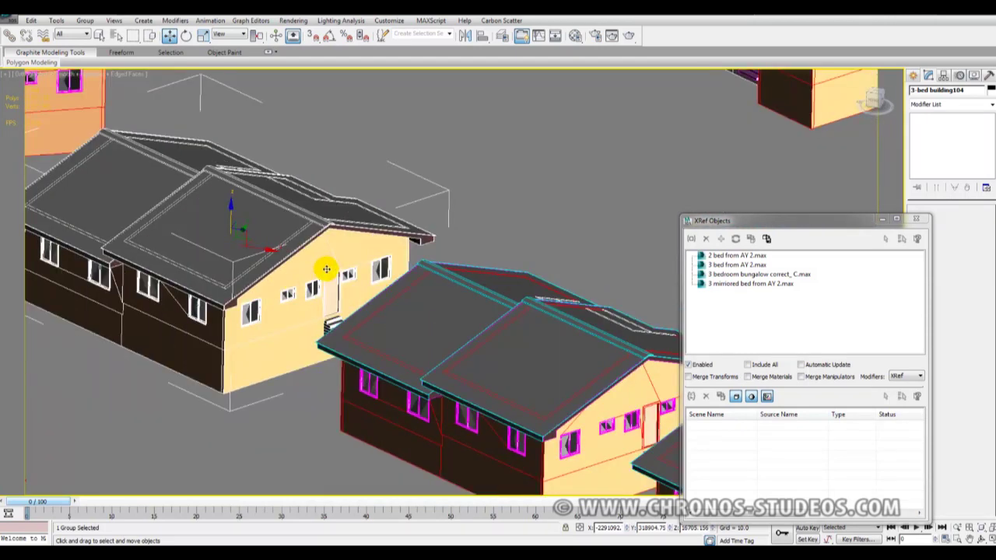
middle_drag(334, 256, 384, 274)
scroll(384, 275, up, 3)
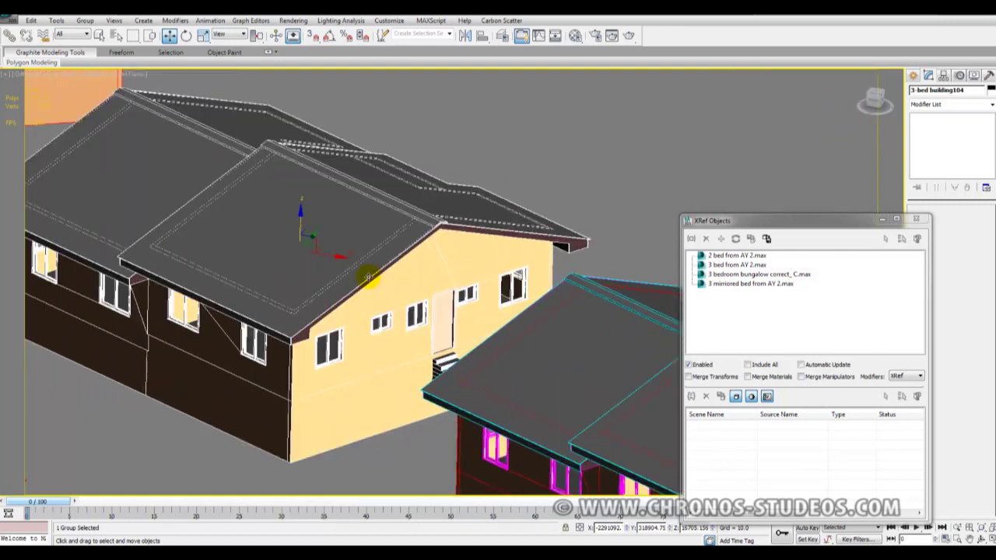
Step: Sample the selected house's roof material into the first slot of the Material Editor's last visible row
key(m)
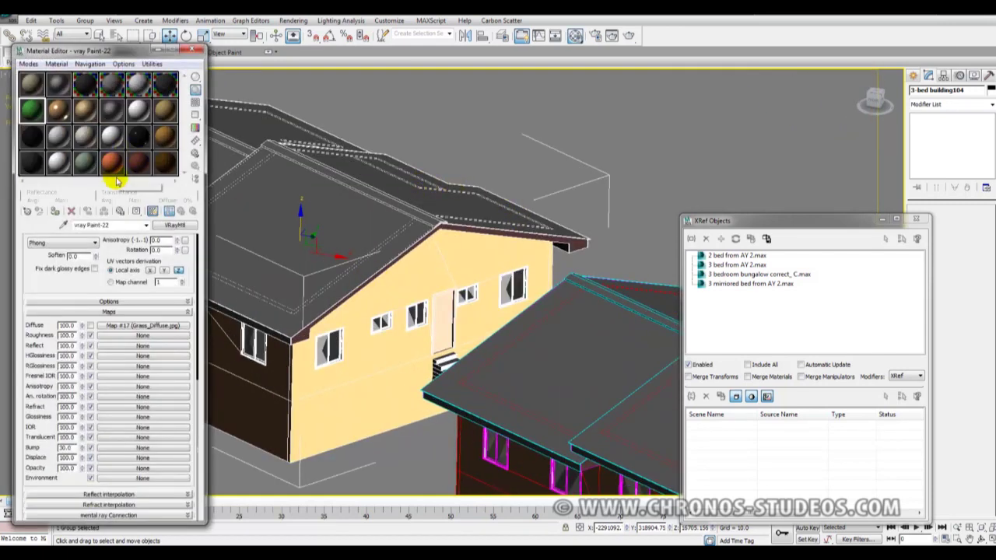
click(35, 165)
click(64, 225)
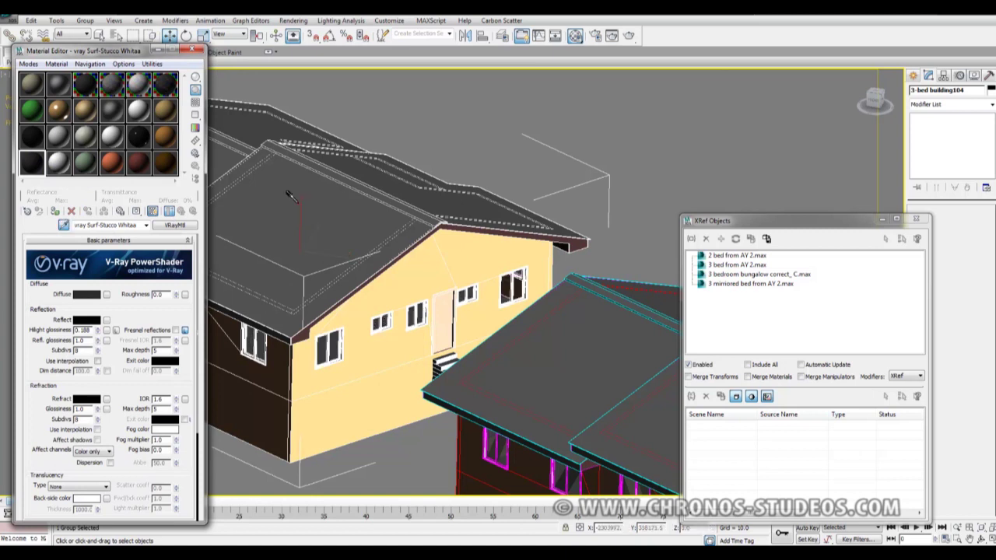
click(285, 298)
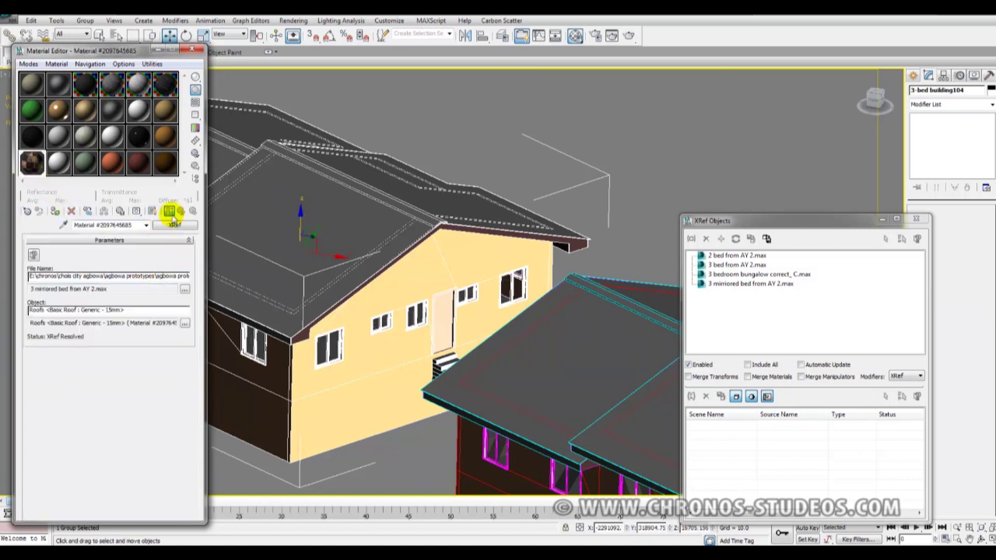
Step: Examine the front of the selected house among its neighbours and clear the selection
middle_drag(398, 239, 452, 276)
scroll(452, 276, down, 5)
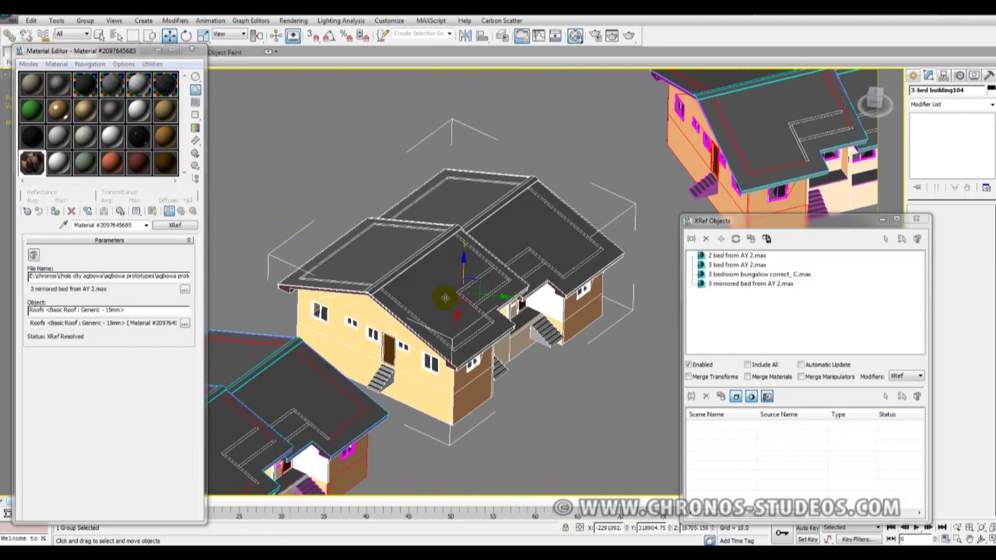
alt+middle_drag(479, 303, 427, 296)
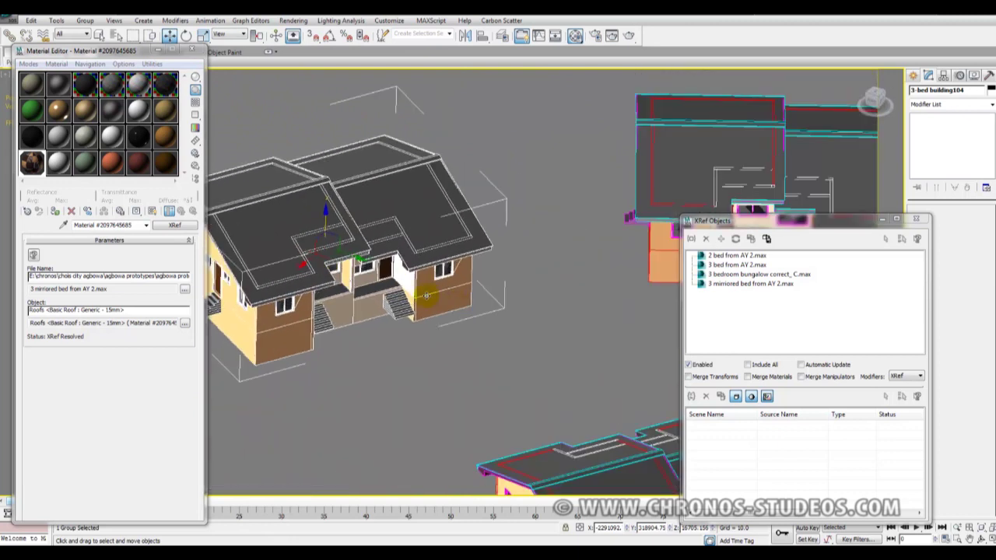
scroll(417, 296, down, 10)
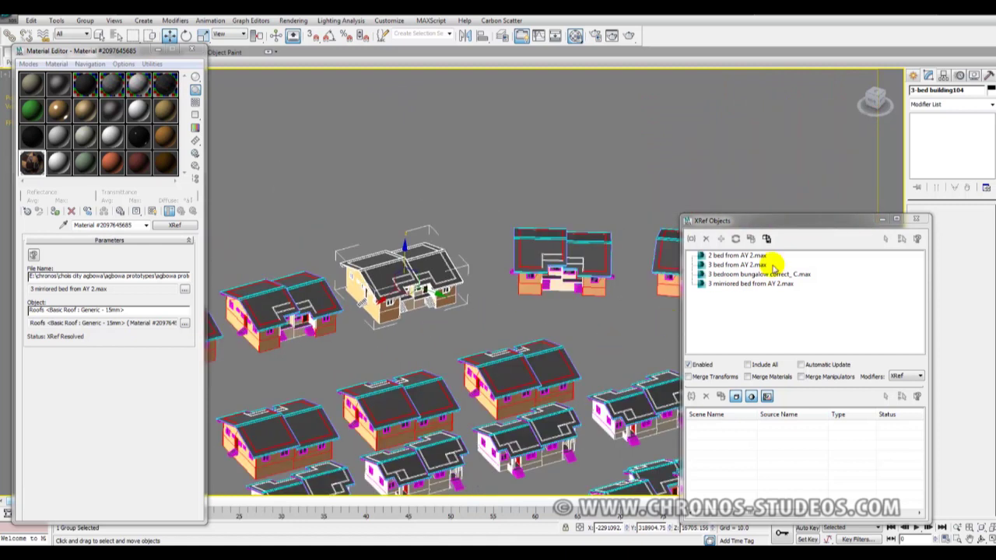
key(ctrl+d)
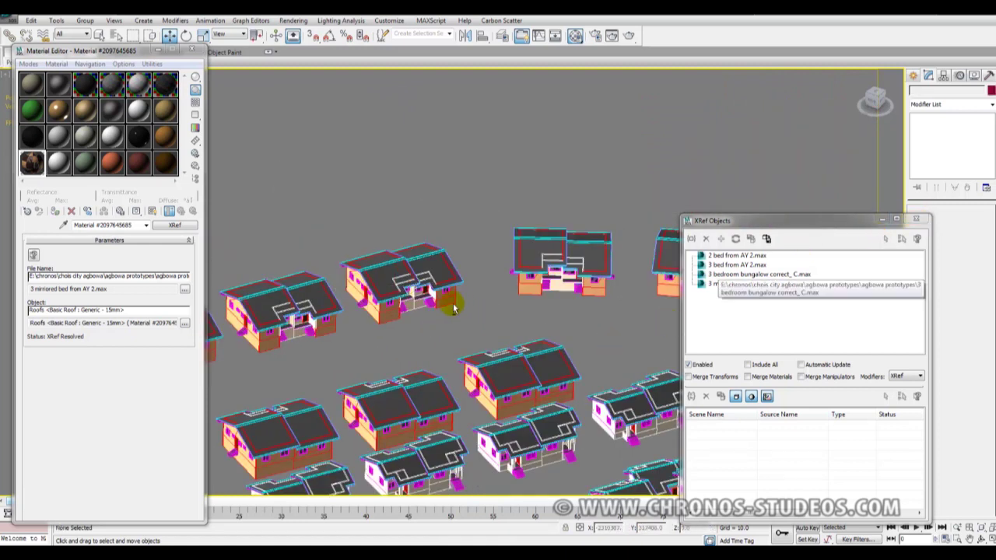
alt+middle_drag(455, 309, 424, 307)
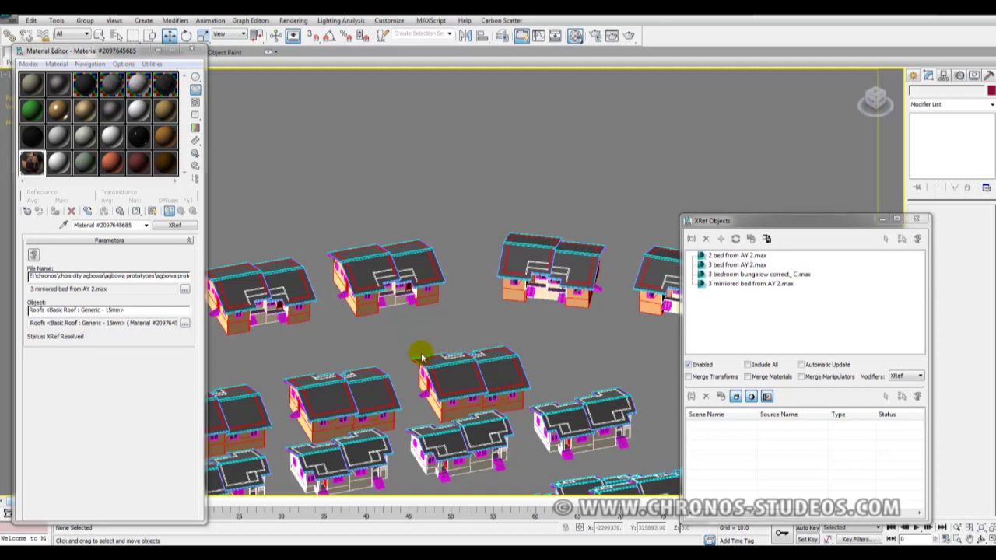
Step: Select a three-bedroom house in the inner row and list the objects referenced from 2 bed from AY 2.max
middle_drag(392, 365, 543, 199)
scroll(412, 342, up, 3)
scroll(459, 333, up, 5)
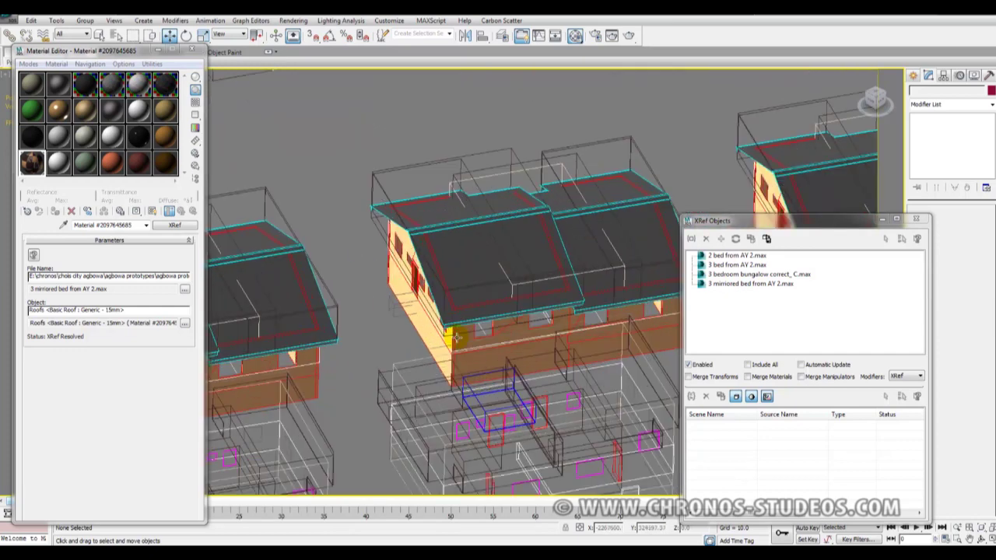
click(458, 352)
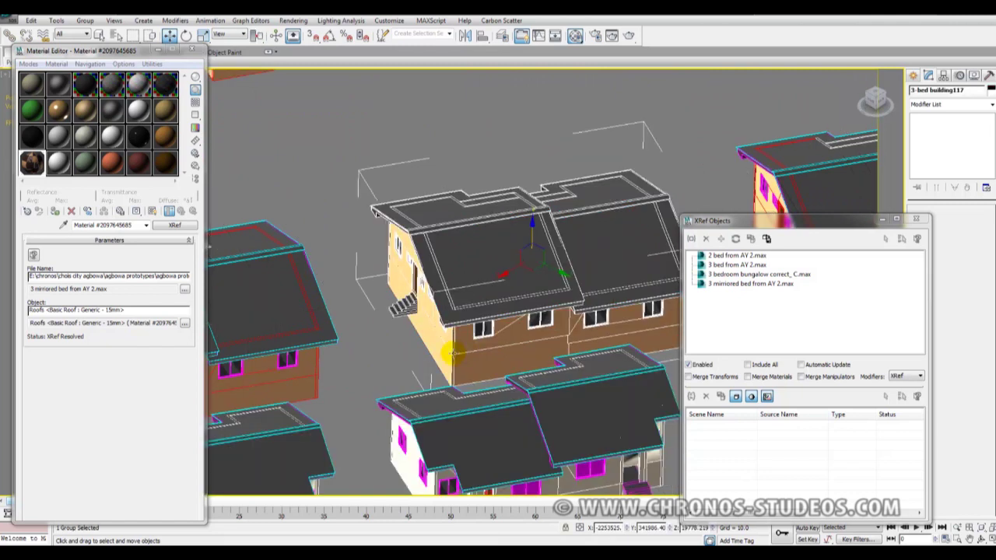
middle_drag(317, 292, 467, 340)
middle_drag(496, 388, 385, 362)
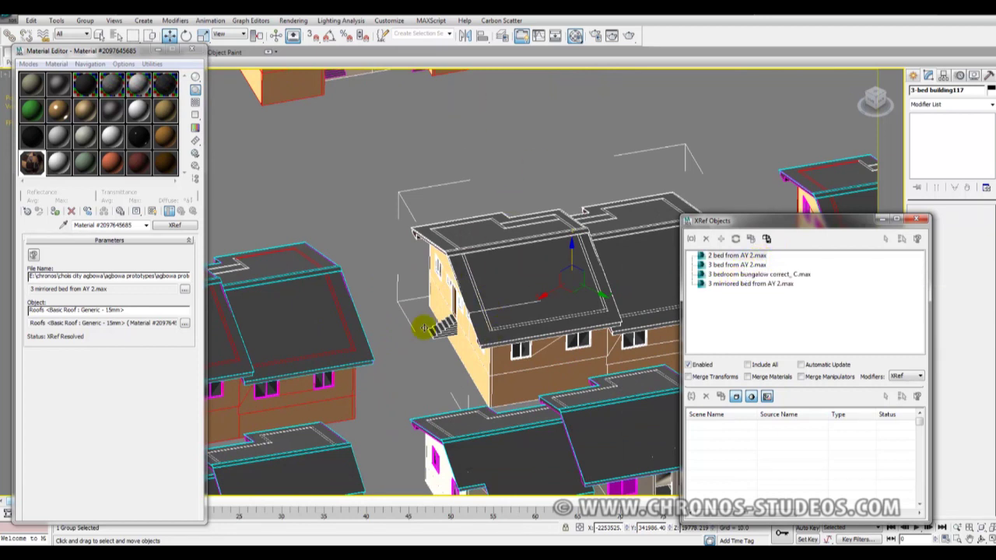
click(546, 309)
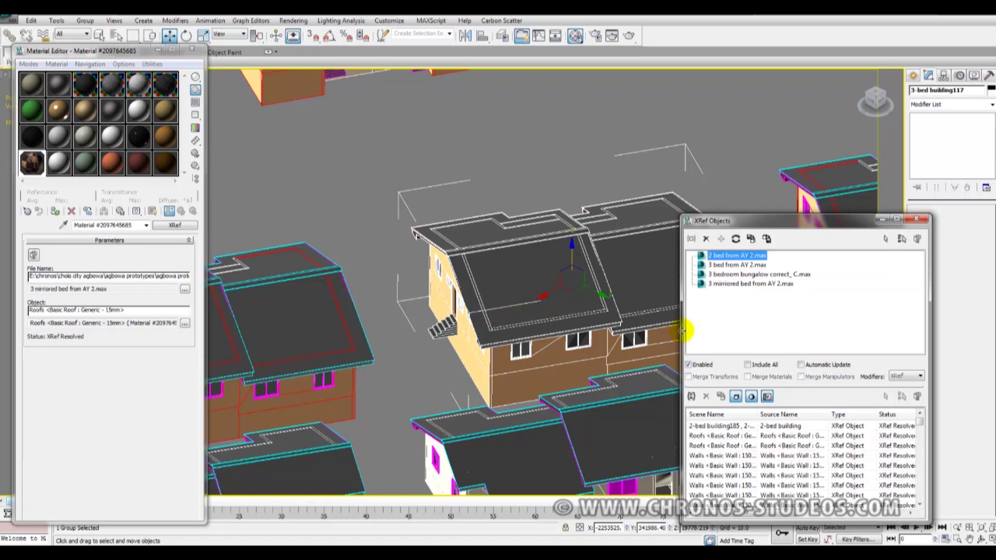
Step: Close the XRef Objects and Material Editor windows and deselect the house
click(918, 220)
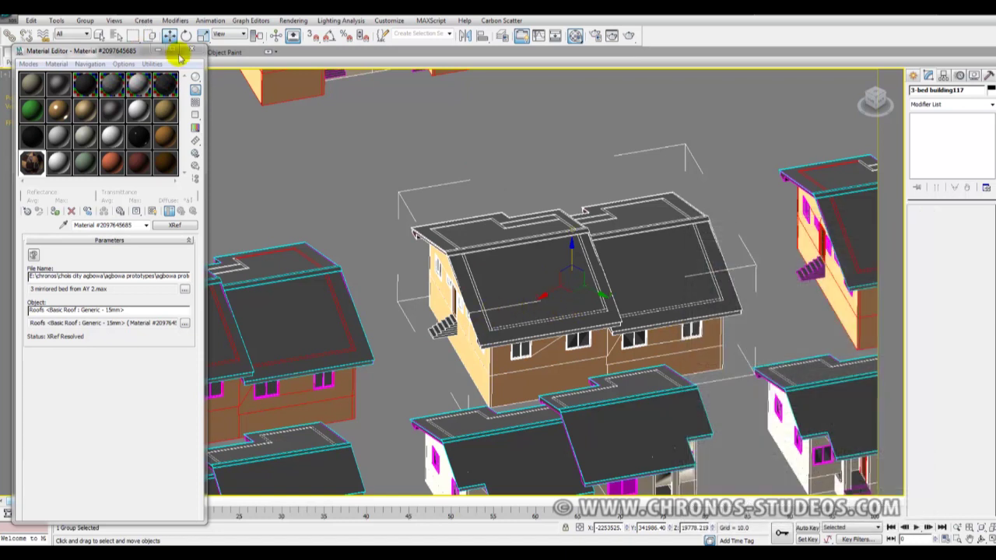
click(192, 50)
click(392, 178)
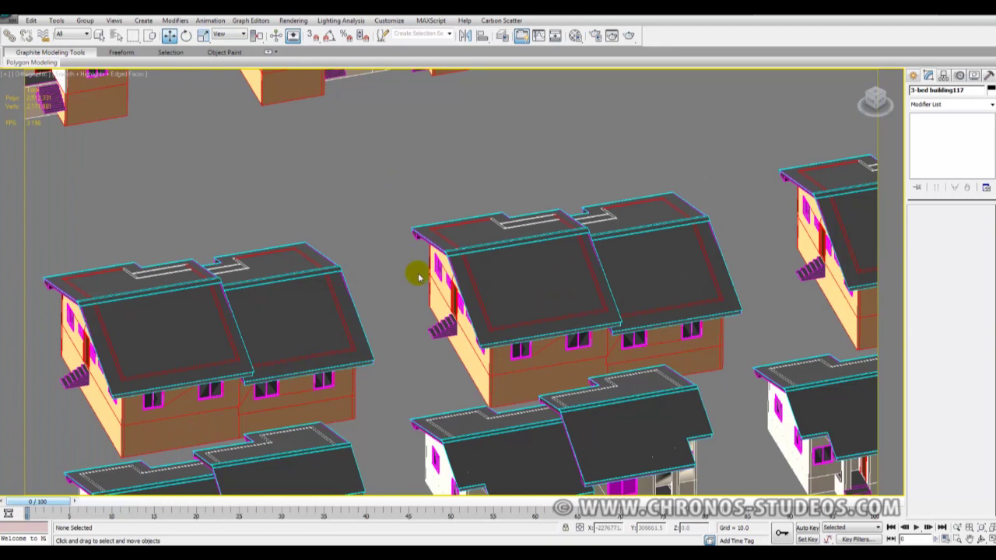
Step: Examine the arrangement of all the house blocks across the whole estate
scroll(445, 285, down, 10)
scroll(456, 317, down, 4)
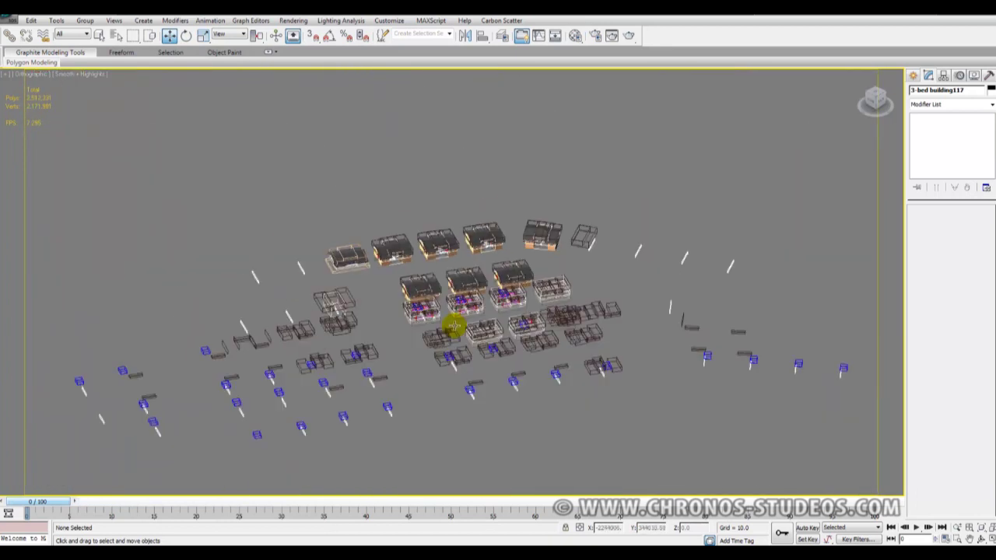
scroll(374, 350, down, 2)
scroll(514, 239, up, 8)
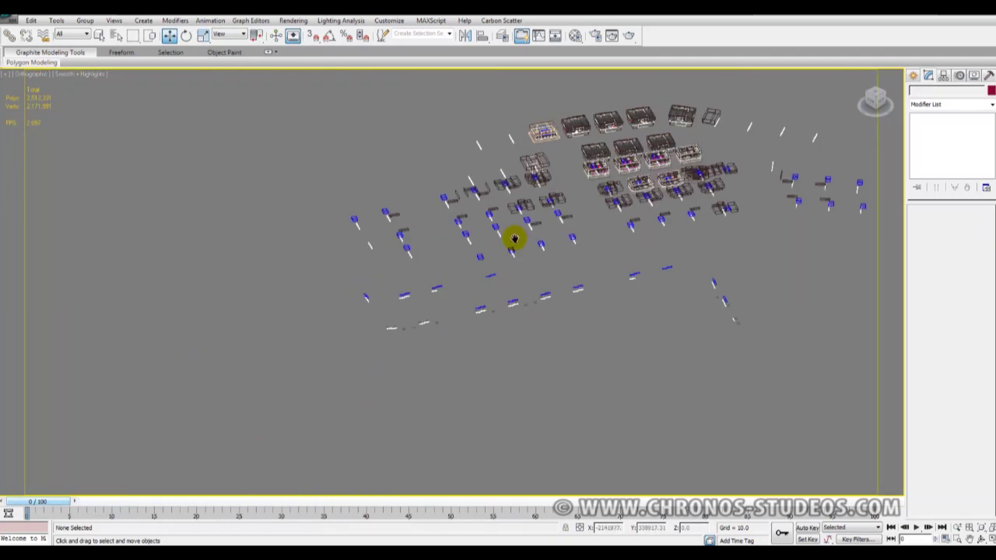
scroll(518, 246, down, 5)
scroll(545, 268, up, 4)
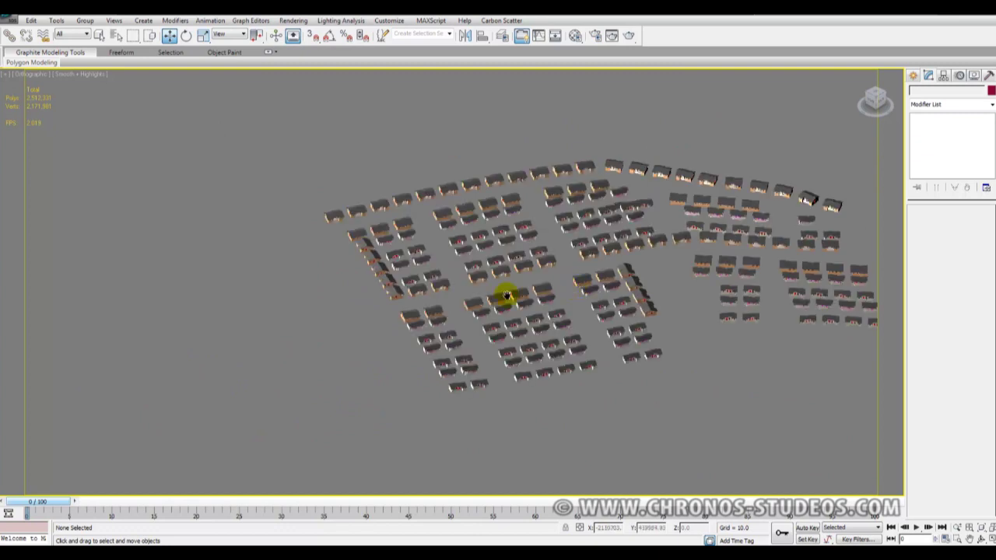
scroll(386, 284, down, 5)
scroll(535, 302, up, 6)
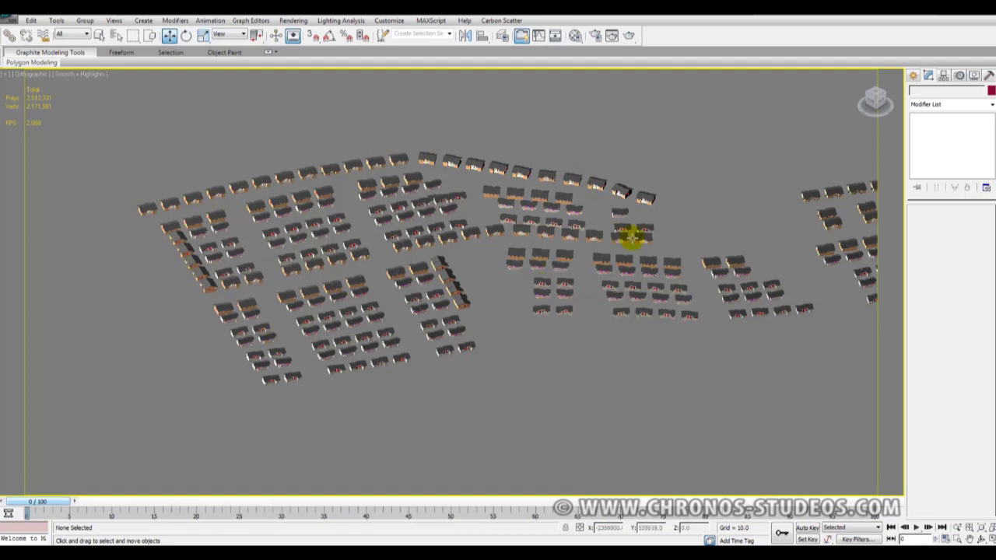
Step: Switch to the site agbowa.max scene, close its XRef Scenes window and view the blocks of houses along the roads
mouse_move(153, 537)
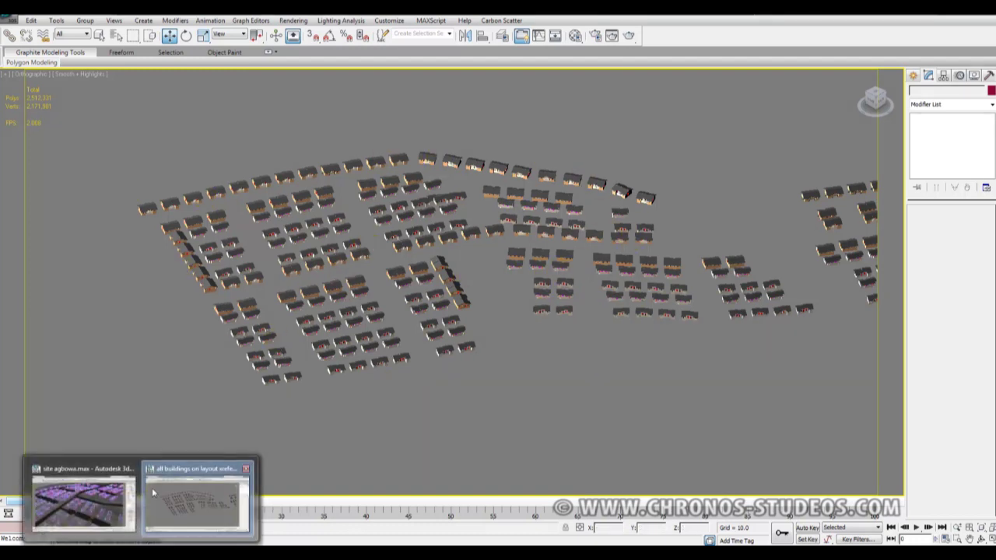
click(199, 492)
drag(614, 169, 860, 117)
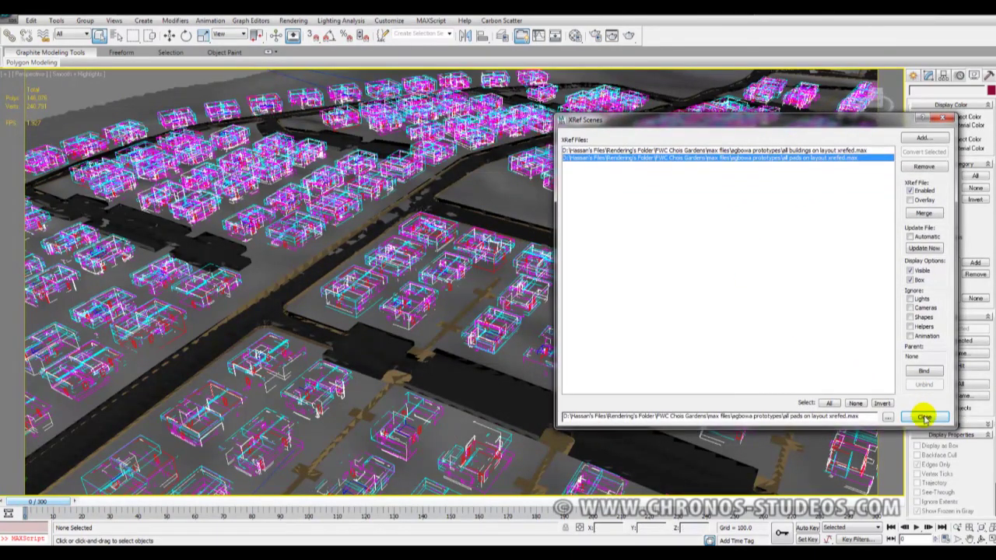
click(924, 418)
scroll(569, 217, down, 2)
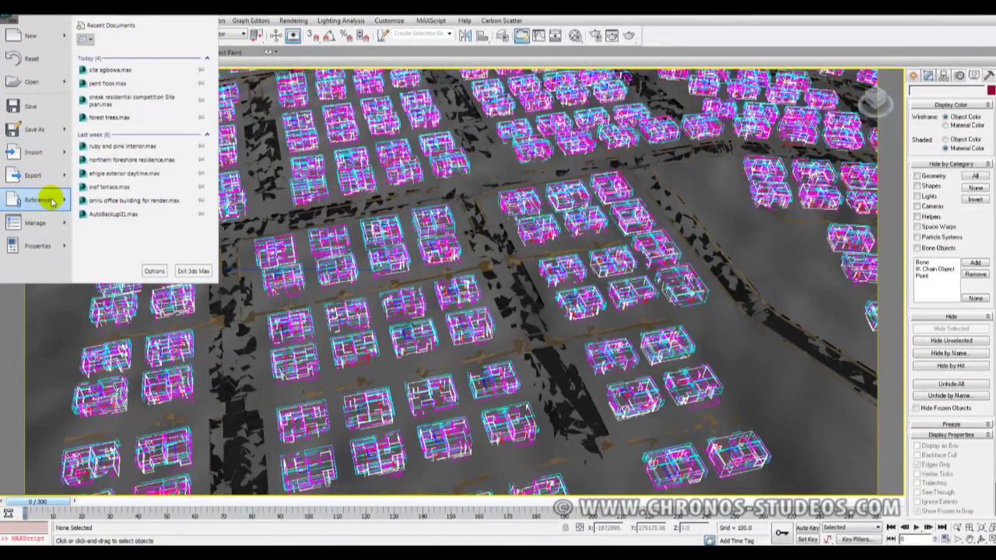
Step: Reopen the XRef Scenes list and inspect the entries for the all pads and all buildings on layout xrefed files
mouse_move(52, 200)
click(129, 142)
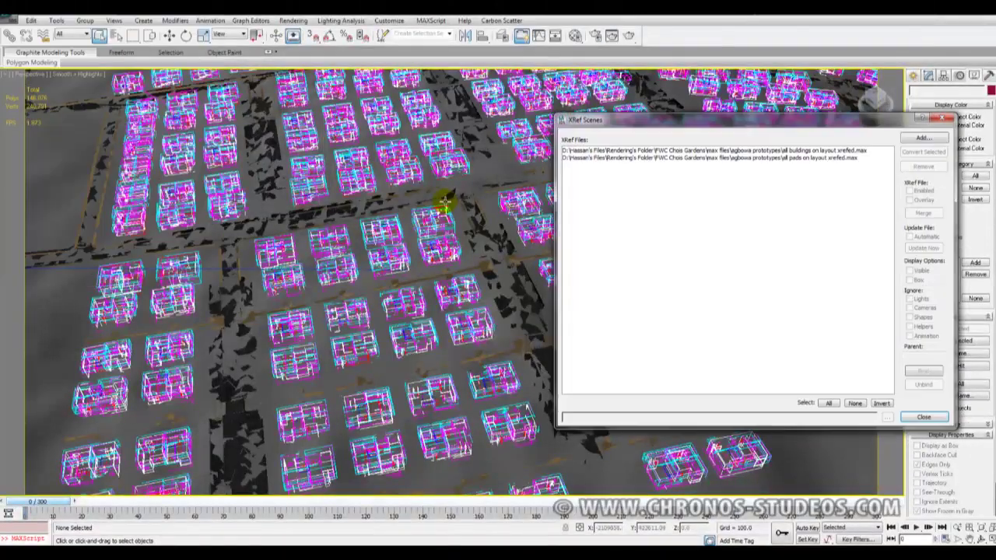
click(703, 150)
click(705, 158)
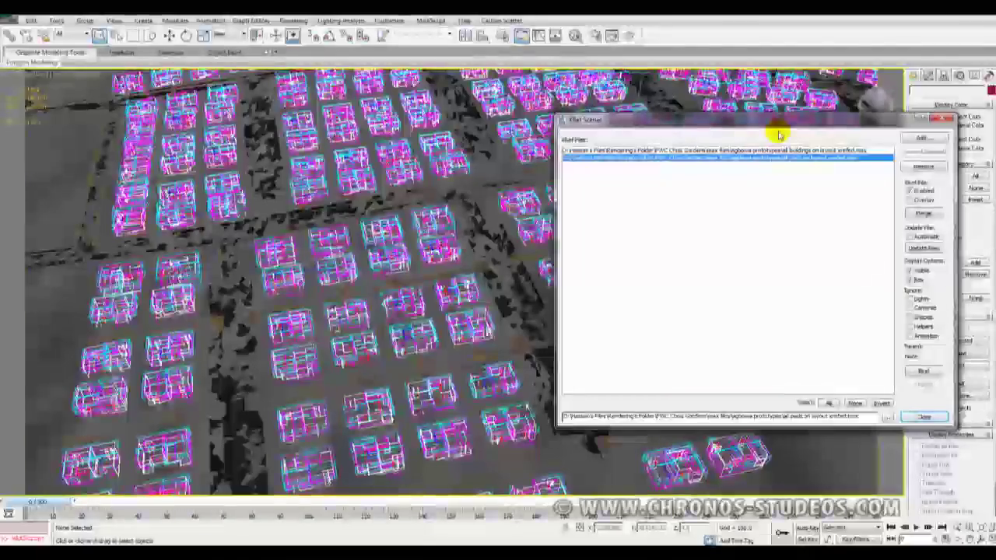
drag(776, 122, 690, 207)
click(701, 234)
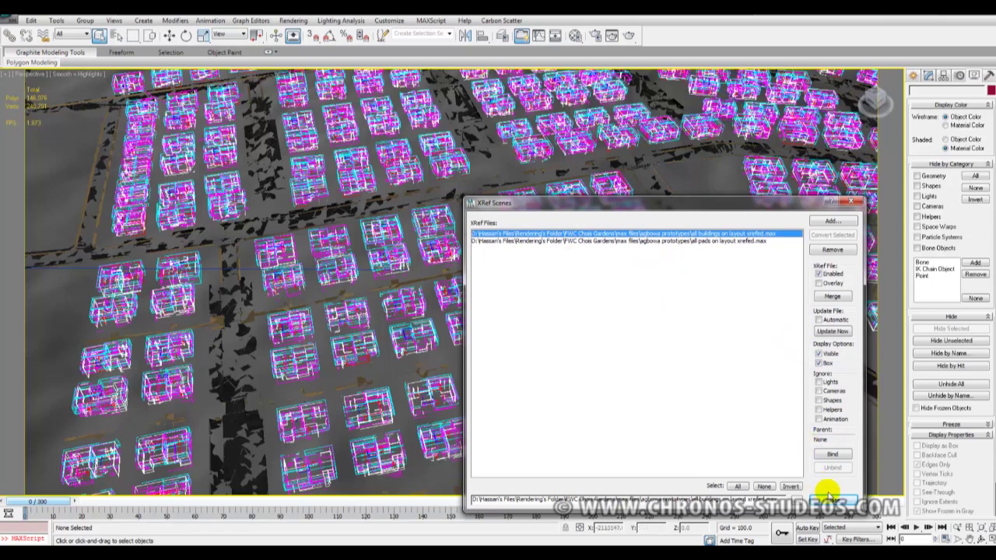
click(32, 105)
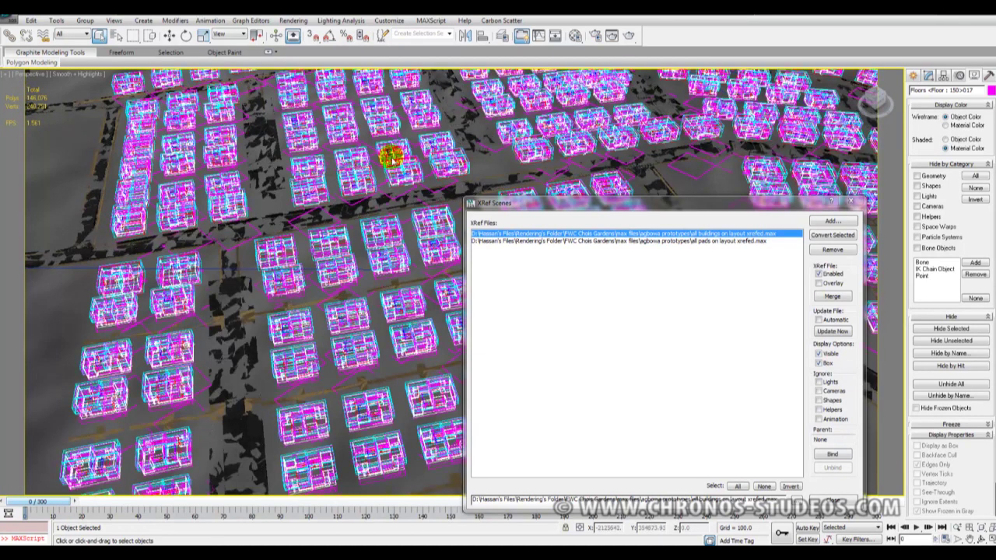
click(84, 21)
click(320, 189)
click(283, 218)
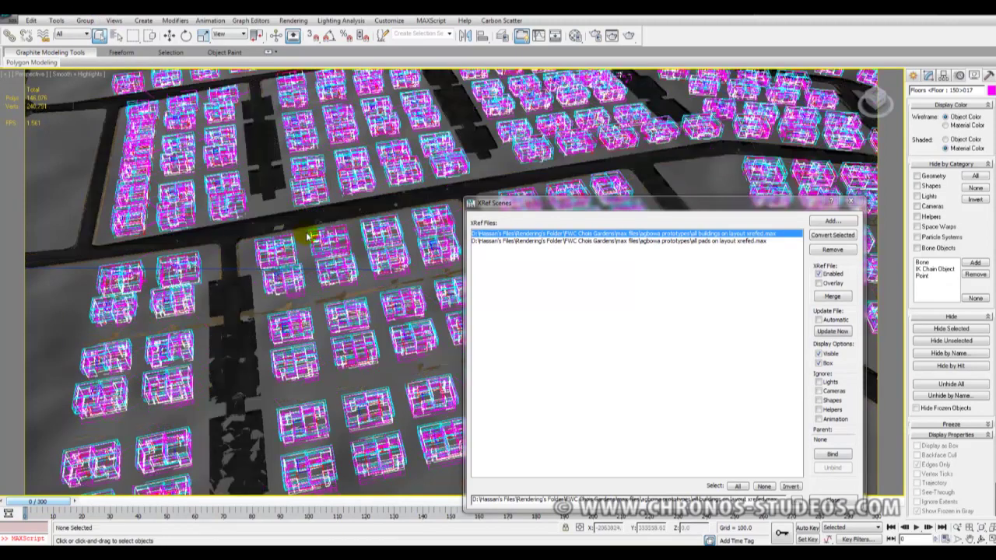
Step: Frame the entire site and examine how the referenced houses and pads sit on the terrain and roads
key(z)
alt+middle_drag(380, 289, 303, 291)
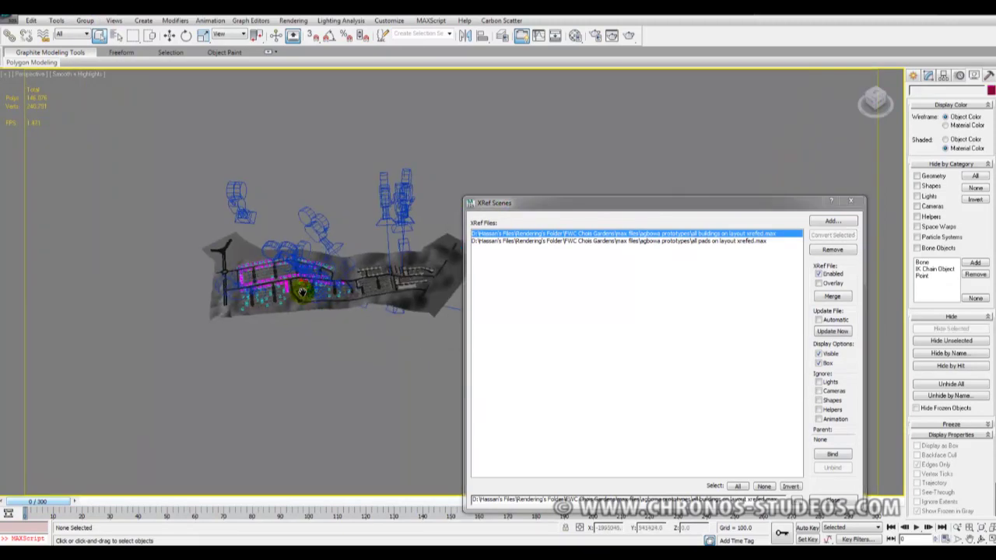
scroll(350, 313, up, 5)
alt+middle_drag(352, 314, 222, 274)
scroll(314, 294, up, 3)
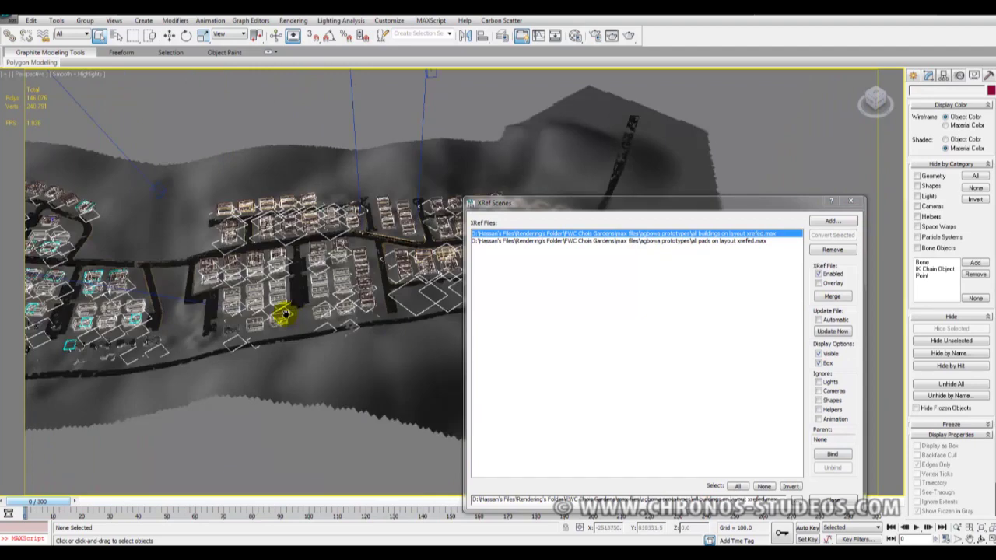
Step: Compare the site with the all buildings on layout xrefed scene, and return to the site agbowa.max scene
scroll(274, 320, up, 3)
alt+middle_drag(195, 282, 100, 284)
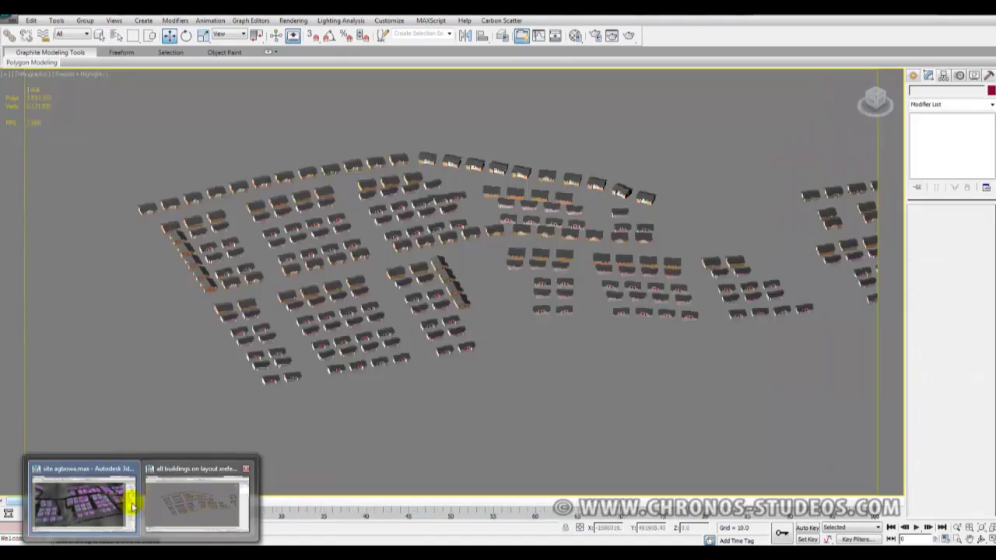
click(195, 502)
click(33, 102)
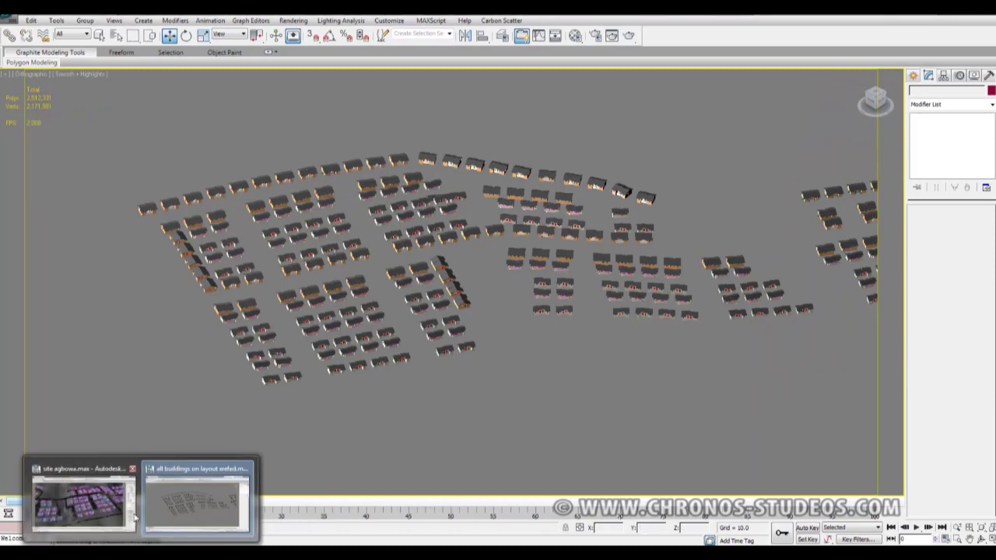
click(83, 498)
Step: Examine the referenced houses and pads along the site's roads from several angles
middle_drag(61, 107, 188, 121)
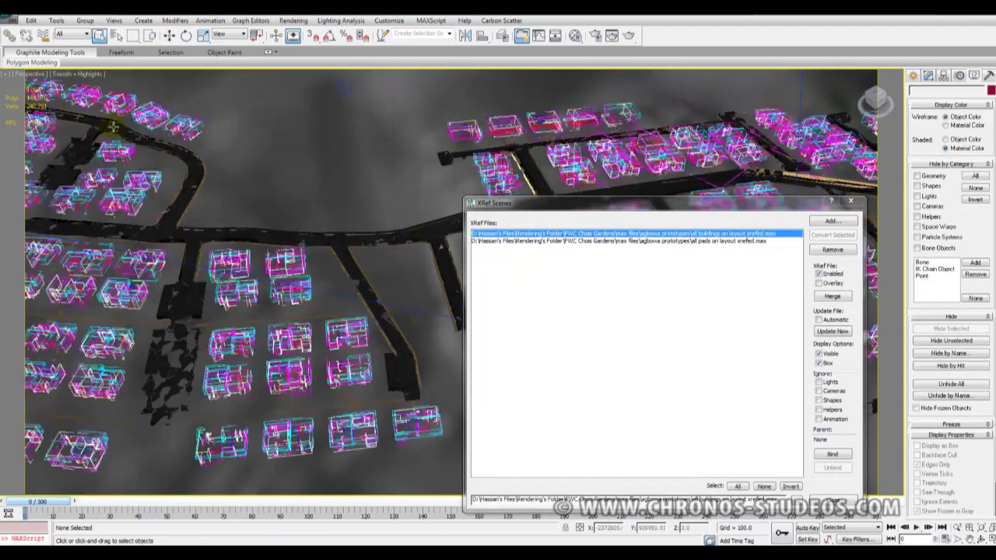
alt+middle_drag(385, 223, 265, 218)
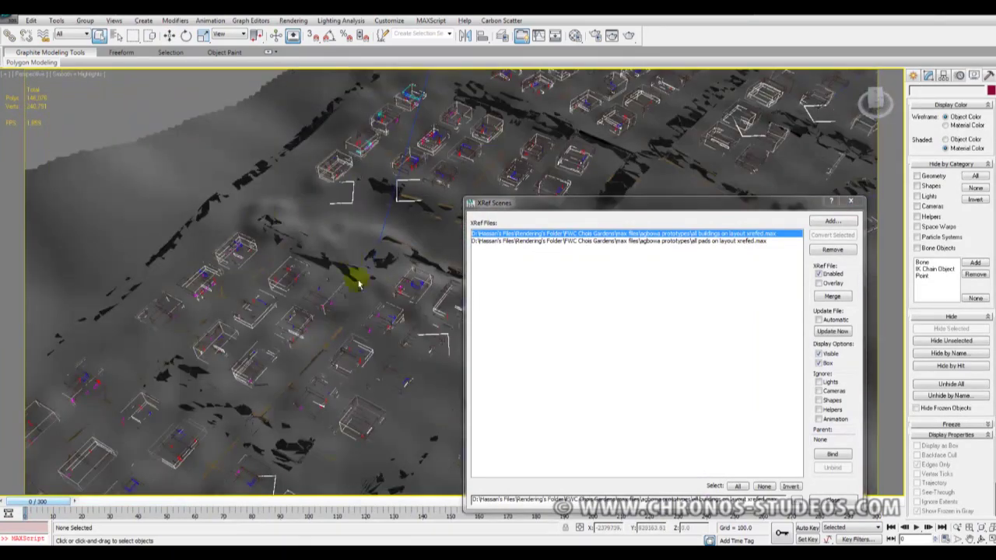
alt+middle_drag(358, 285, 190, 200)
alt+middle_drag(302, 278, 238, 234)
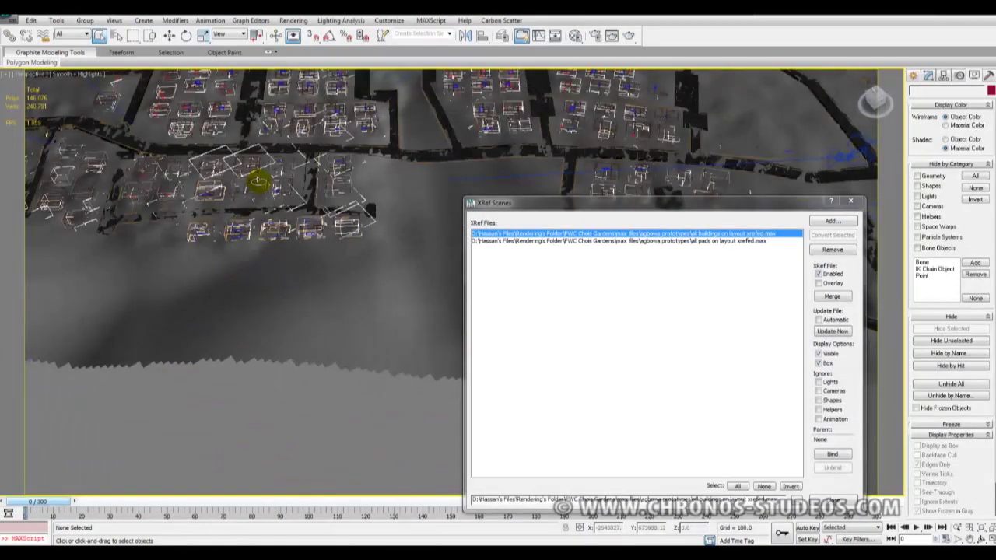
scroll(249, 196, up, 3)
middle_drag(249, 196, 425, 235)
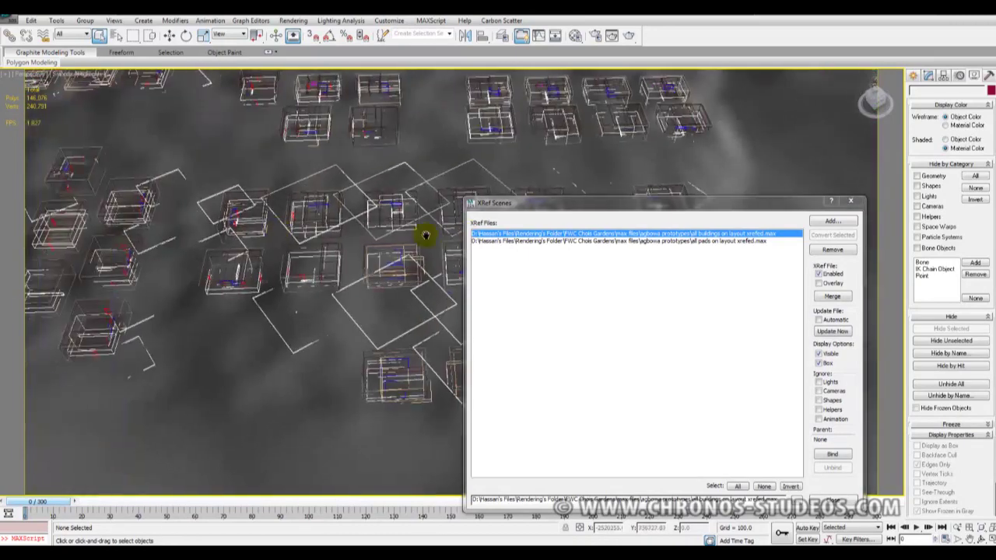
mouse_move(311, 255)
alt+middle_down()
mouse_move(350, 229)
mouse_move(258, 273)
mouse_move(289, 289)
mouse_move(267, 266)
mouse_move(326, 247)
alt+middle_up()
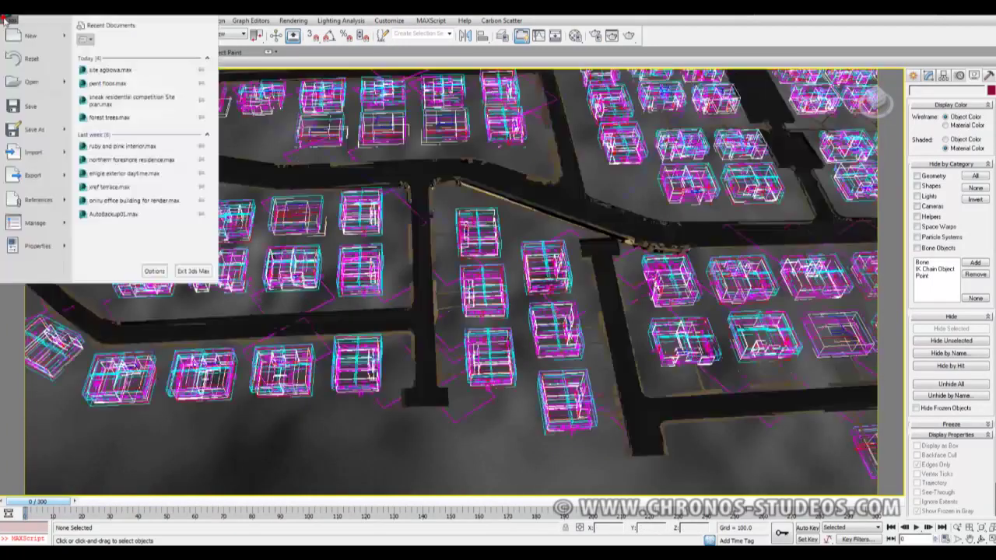
Step: Reopen the XRef Scenes list, disable the all buildings on layout xrefed.max file and close the list
mouse_move(50, 203)
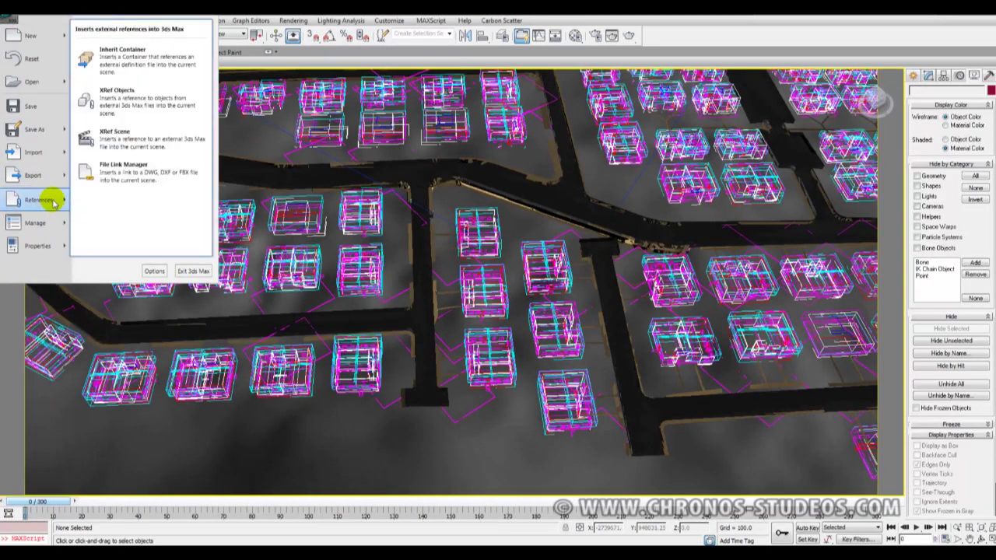
click(137, 139)
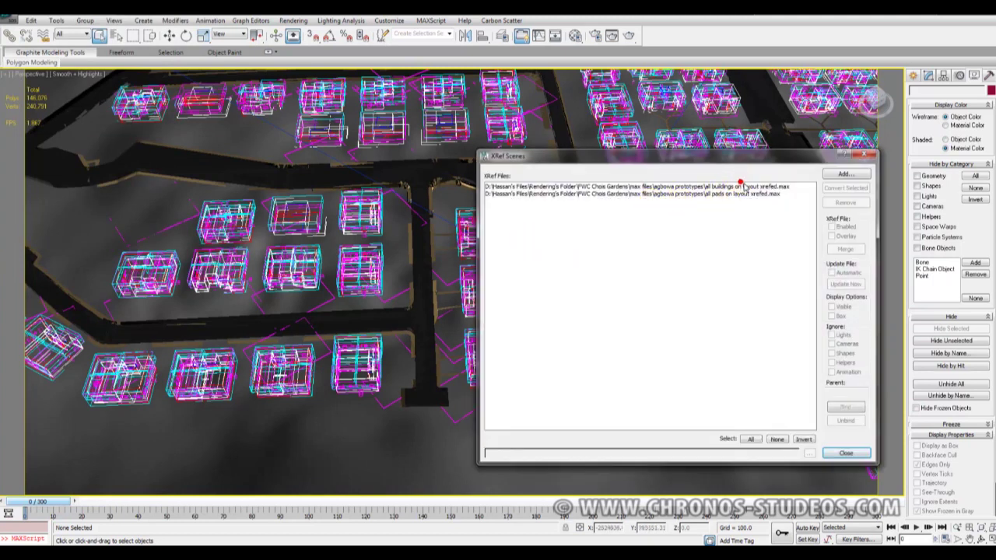
click(744, 187)
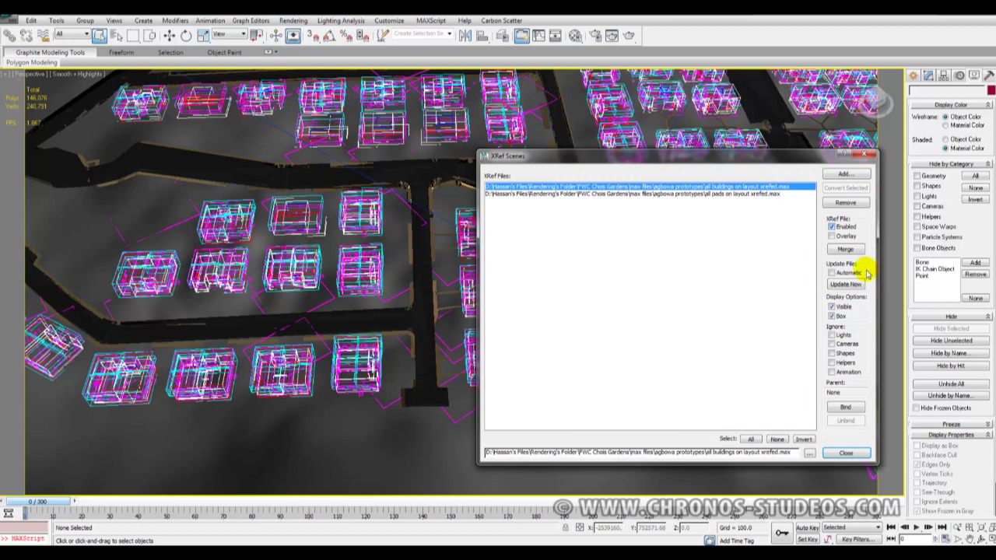
click(832, 227)
click(845, 455)
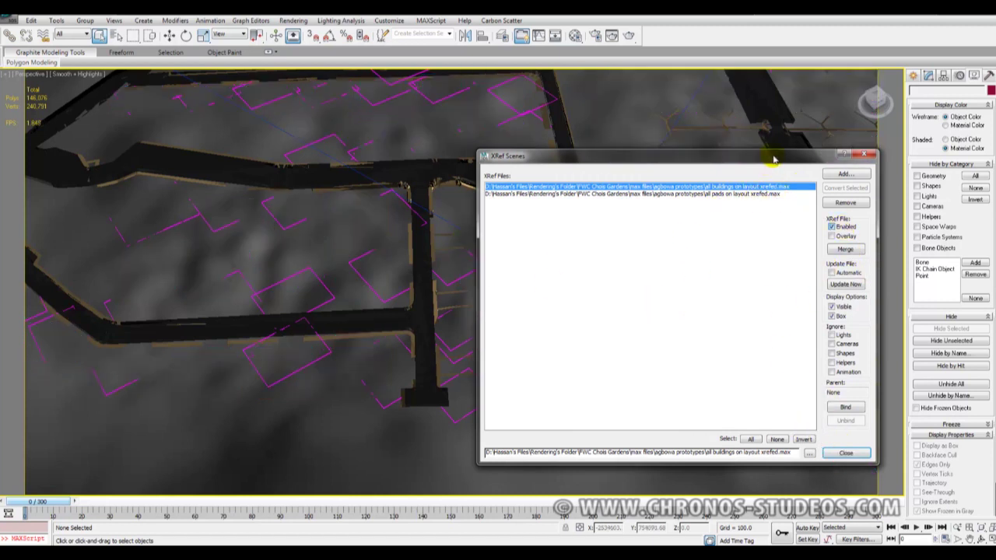
click(864, 154)
Step: Disable the all pads on layout xrefed.max file in XRef Scenes, leaving only the terrain and roads loaded
middle_drag(460, 288, 318, 342)
scroll(580, 310, down, 5)
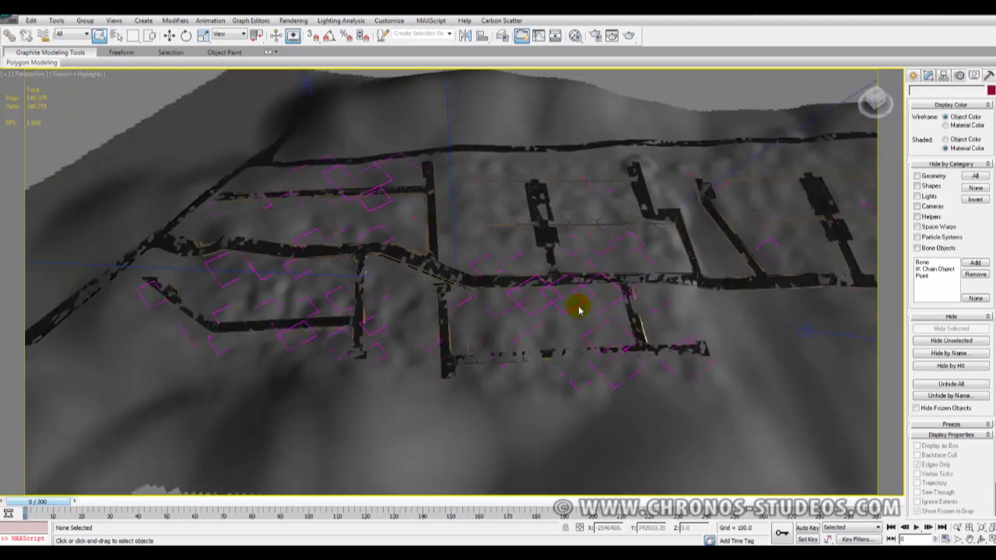
scroll(579, 311, down, 2)
middle_drag(579, 310, 449, 309)
scroll(449, 309, up, 5)
middle_drag(343, 332, 412, 292)
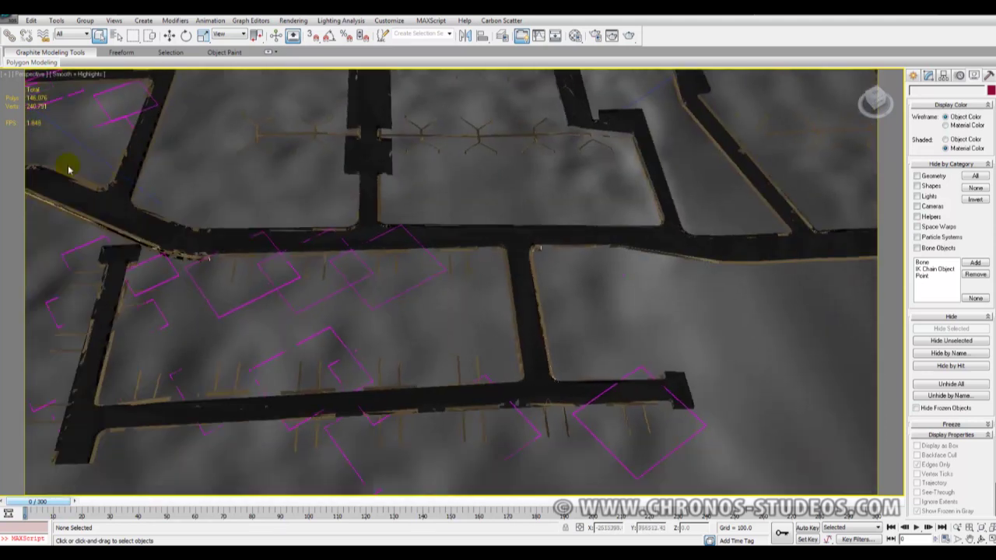
click(8, 23)
mouse_move(42, 198)
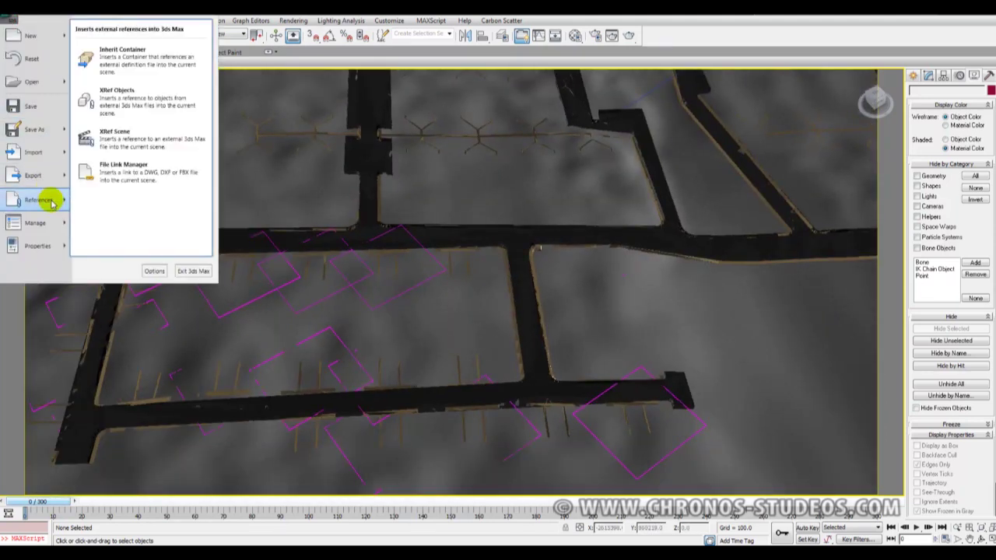
click(153, 145)
click(576, 194)
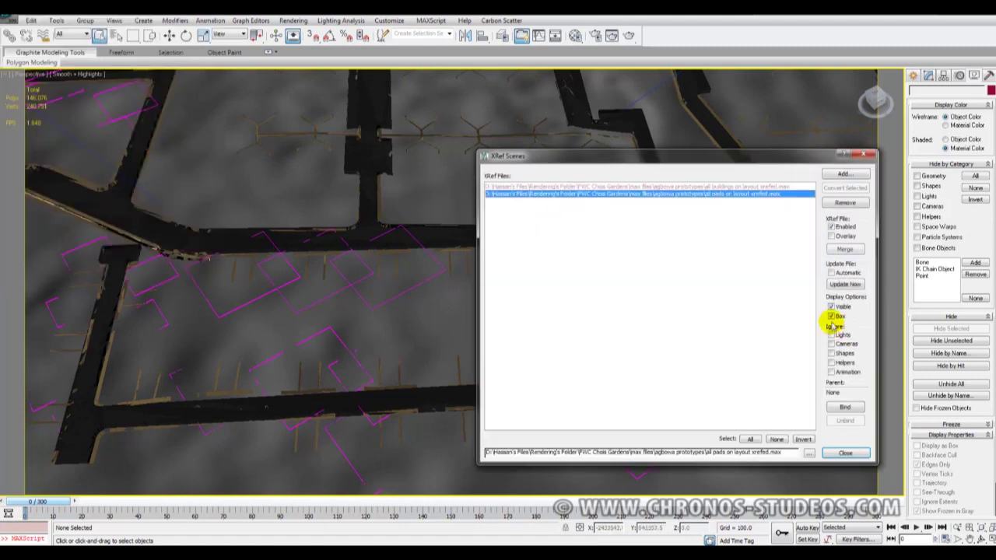
click(831, 226)
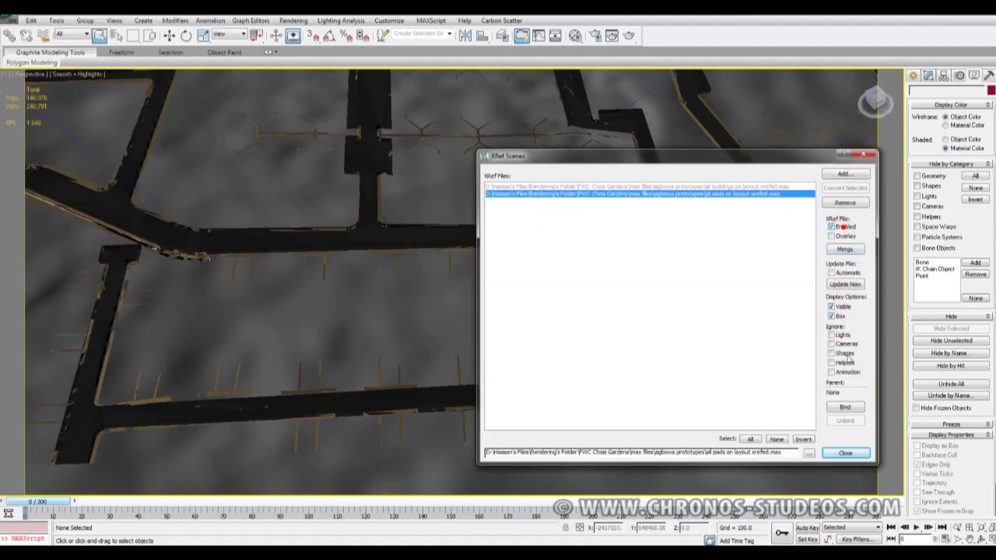
click(841, 455)
Step: Unfreeze all objects, select the terrain mesh and enter its Vertex sub-object level
alt+middle_drag(360, 258, 924, 246)
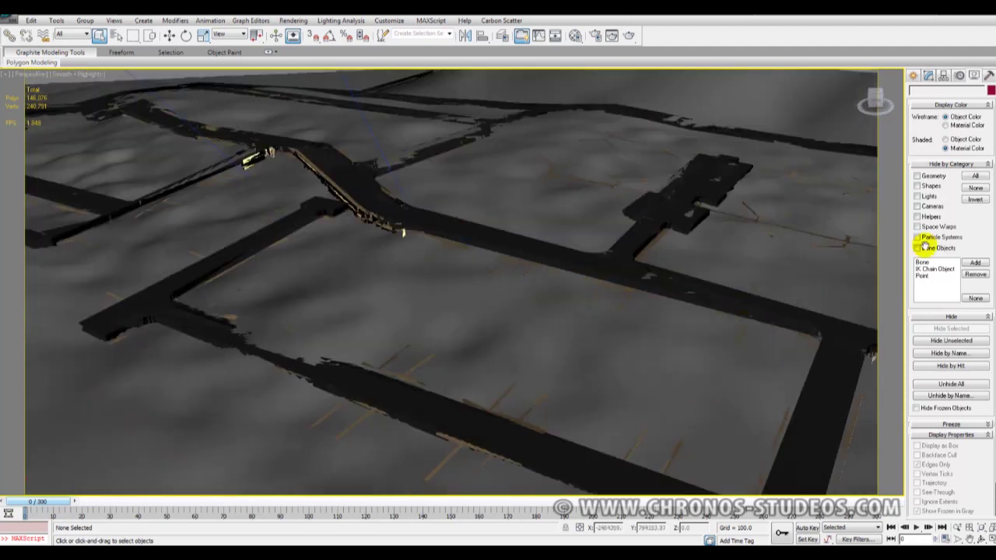
click(928, 75)
scroll(448, 331, down, 4)
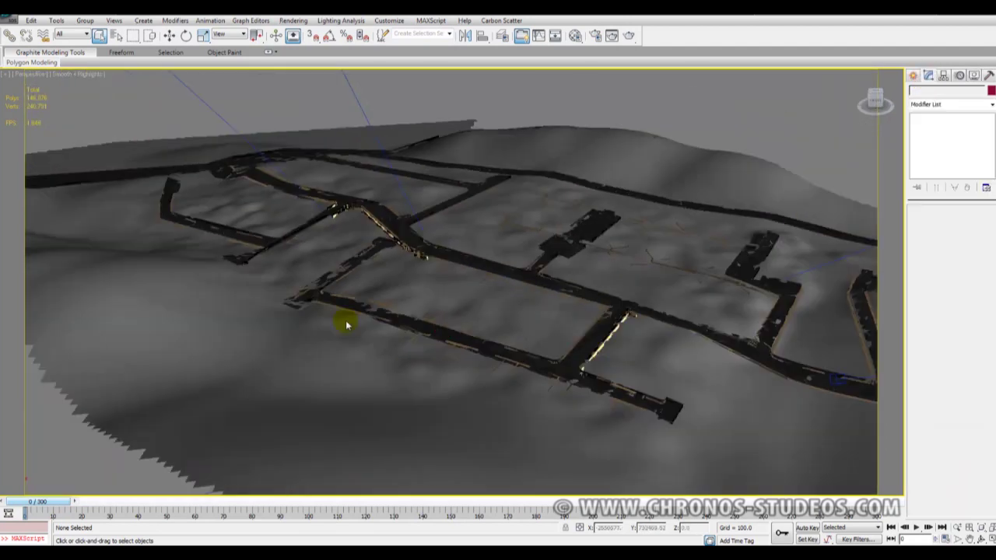
right_click(264, 262)
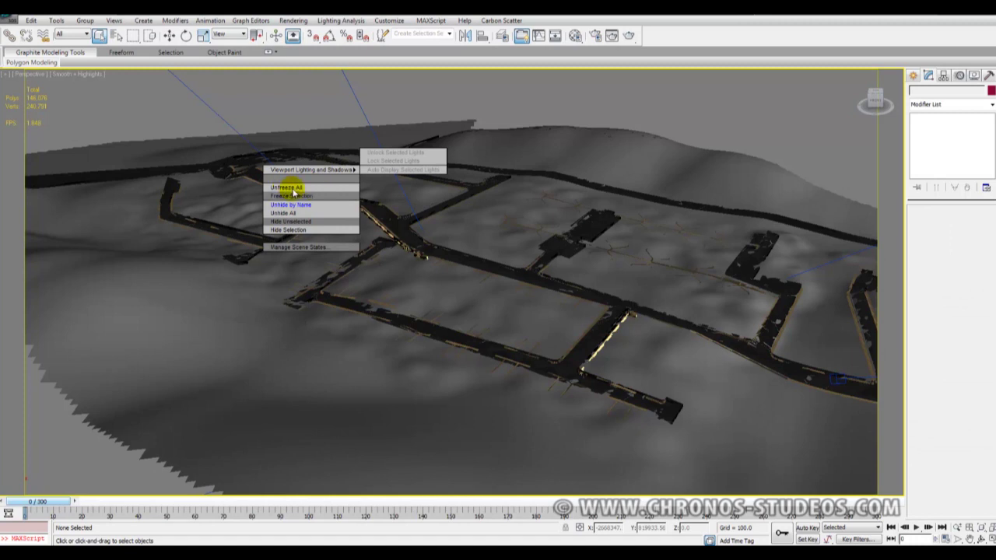
click(289, 187)
click(304, 413)
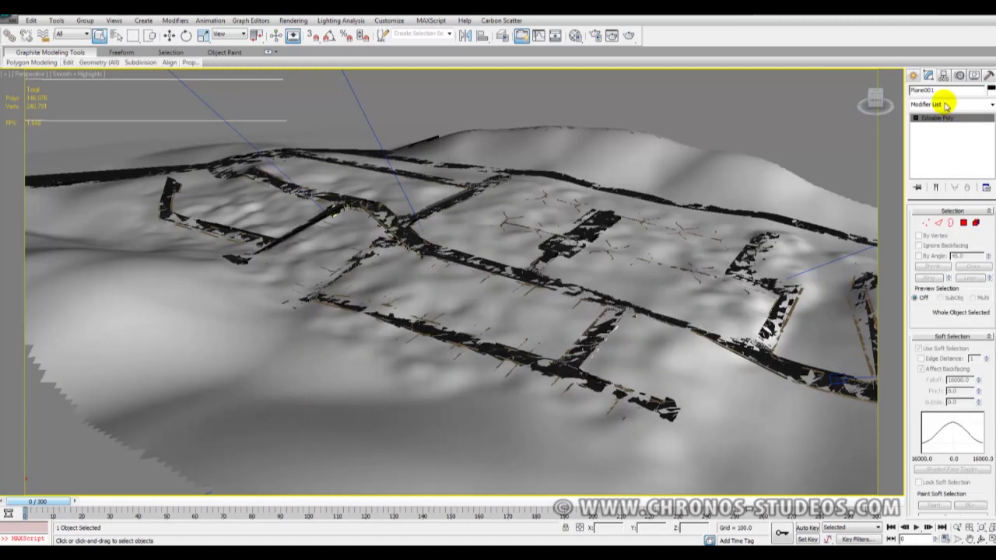
click(926, 223)
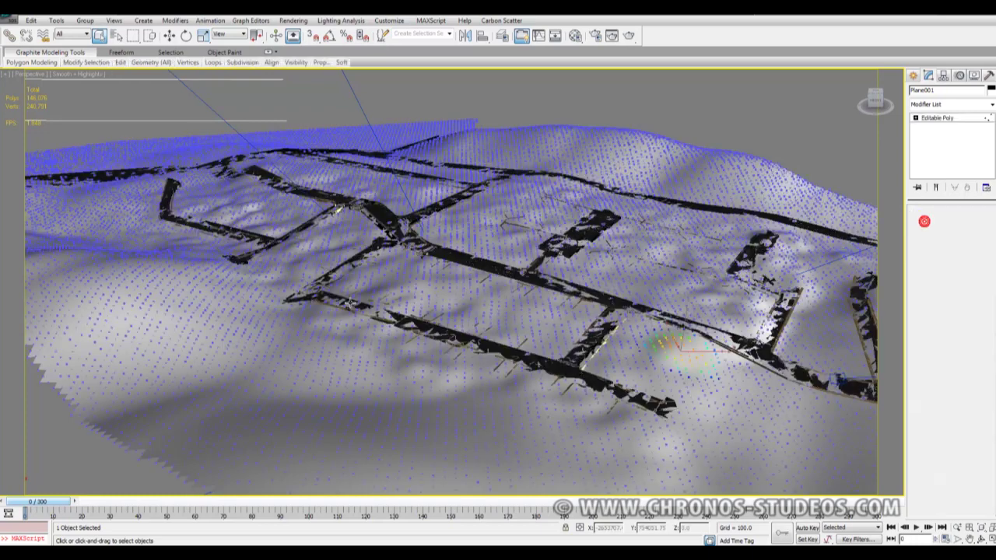
Step: Examine the terrain's vertices and the soft selection area beside the roads, both up close and across the whole site
middle_drag(444, 309, 487, 303)
scroll(487, 303, up, 5)
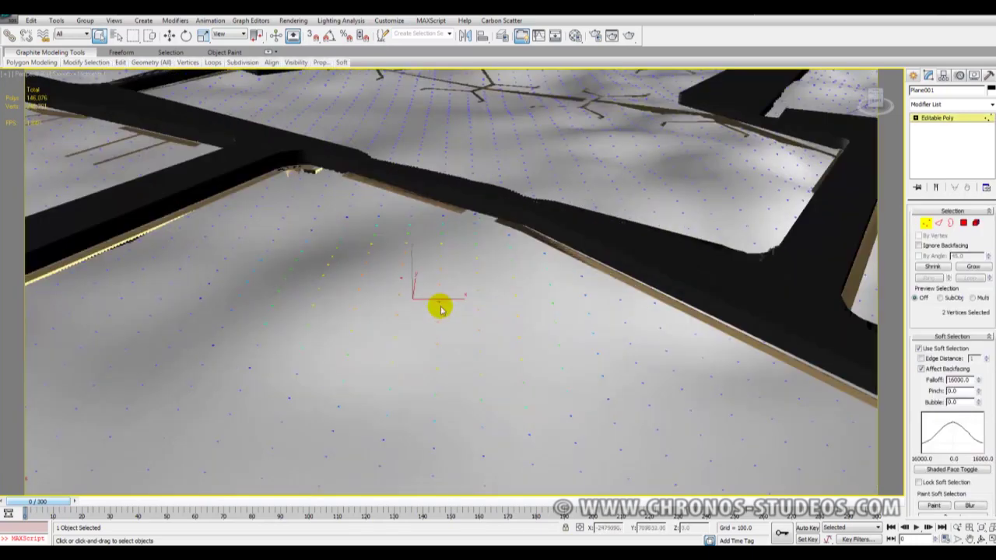
scroll(441, 307, down, 2)
middle_drag(453, 270, 537, 271)
scroll(537, 271, down, 4)
alt+middle_drag(214, 226, 507, 251)
scroll(499, 269, down, 5)
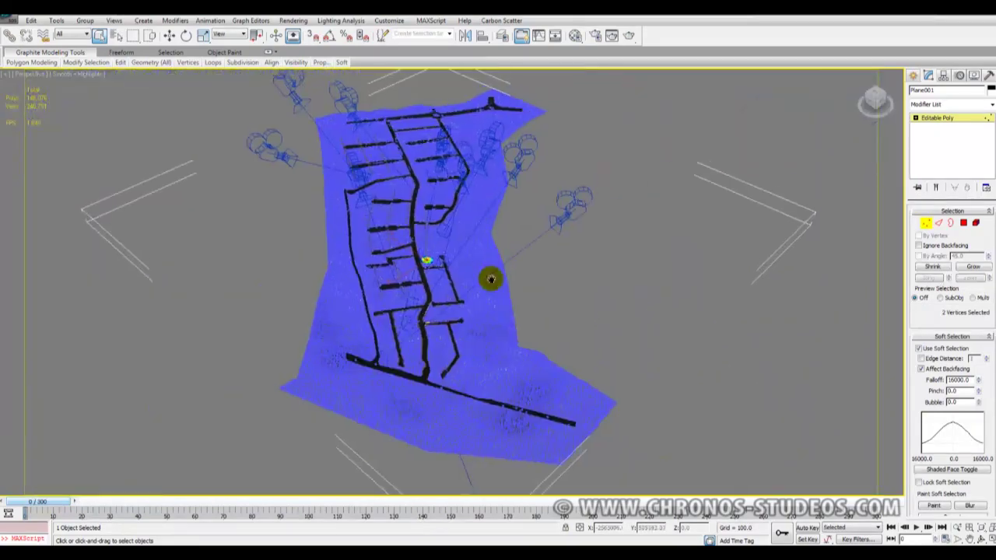
scroll(491, 272, up, 4)
alt+middle_drag(425, 247, 518, 265)
scroll(459, 256, up, 4)
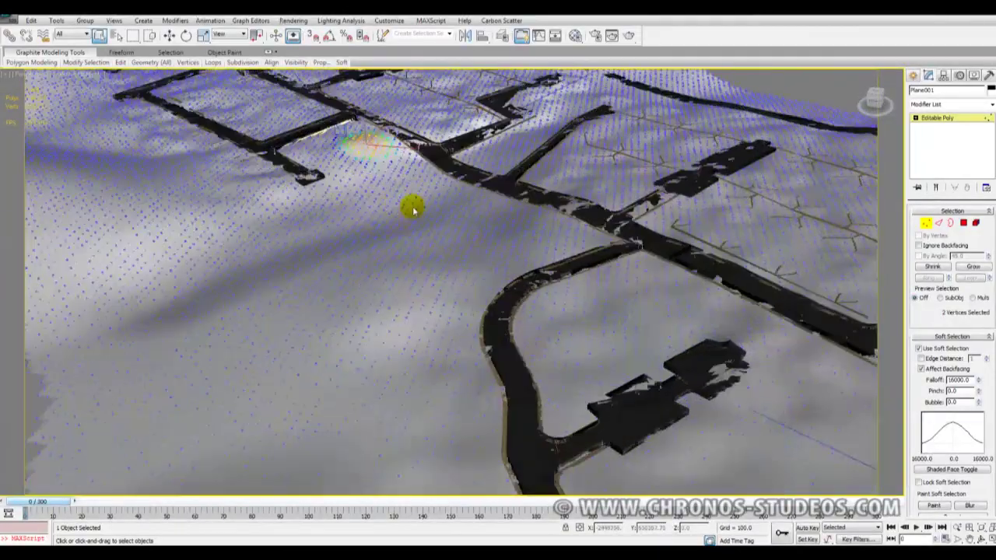
middle_drag(322, 172, 454, 403)
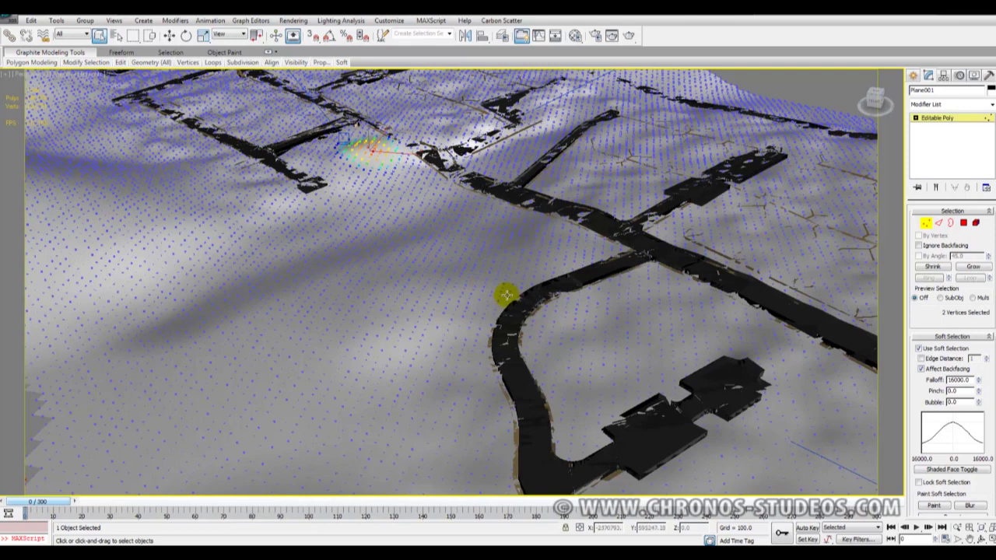
scroll(395, 180, up, 2)
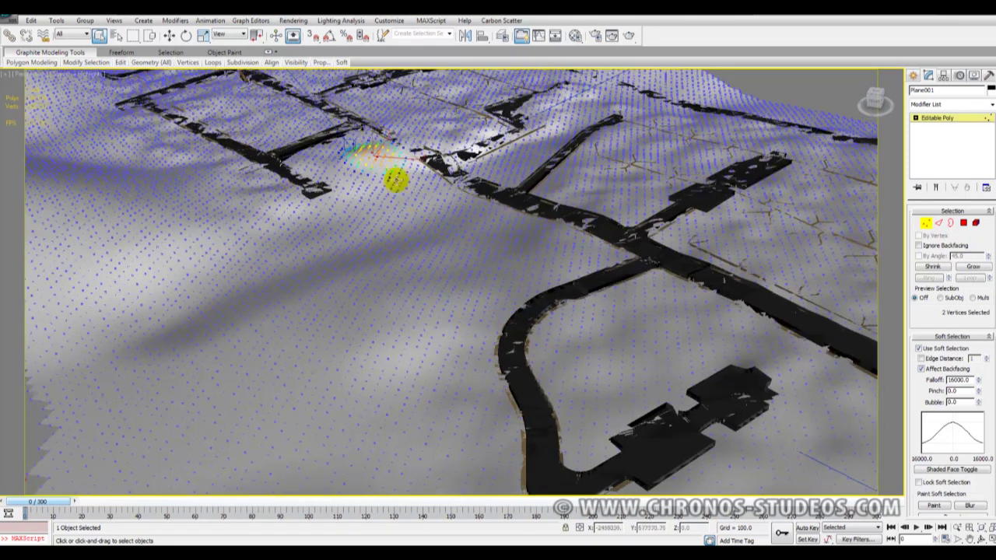
Step: Inspect how the roads and footpaths sit on the terrain, and leave the terrain's Vertex level
key(z)
scroll(440, 225, down, 10)
alt+middle_drag(444, 233, 460, 285)
scroll(460, 285, up, 6)
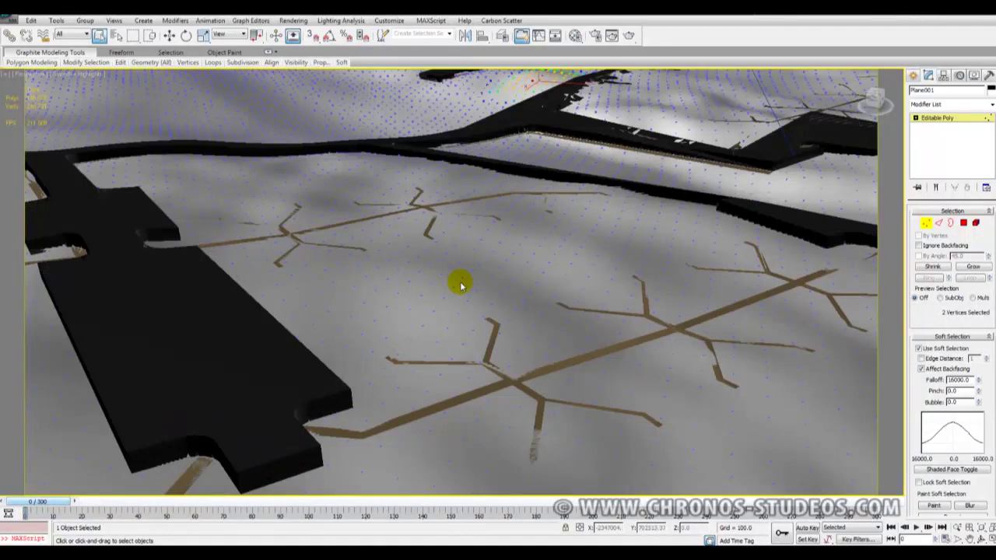
middle_drag(317, 336, 724, 276)
middle_drag(452, 297, 623, 313)
click(928, 226)
middle_drag(523, 274, 528, 374)
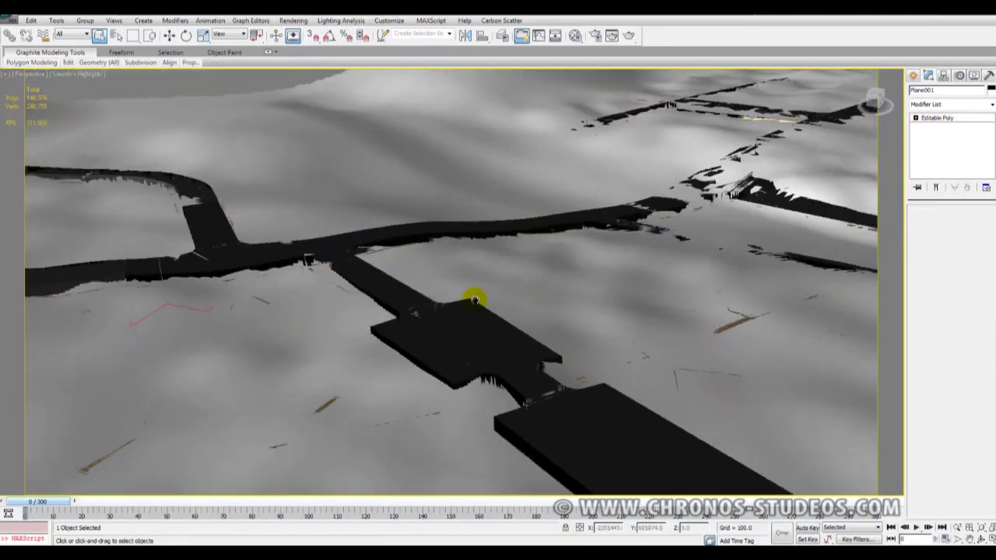
scroll(494, 273, down, 5)
key(shift+z)
key(shift+z)
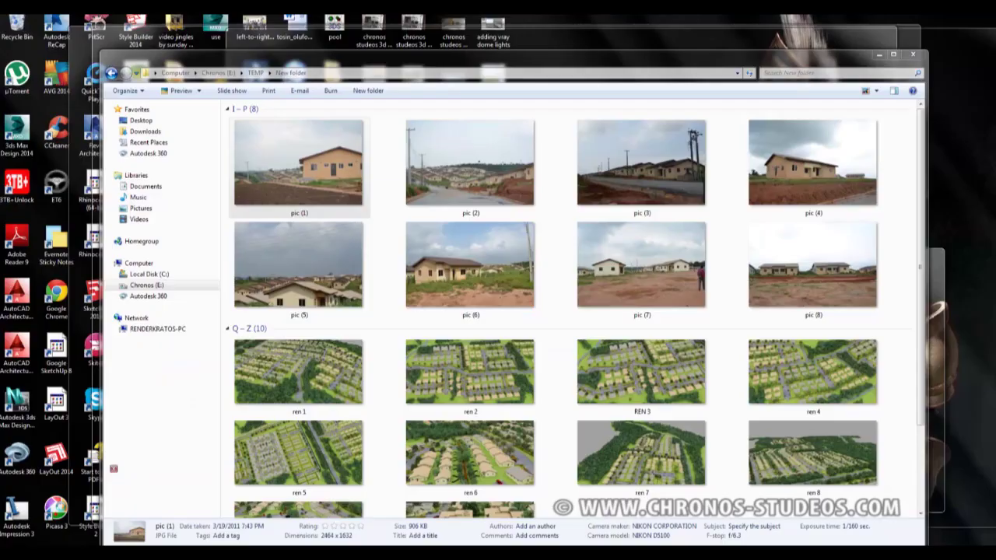
Step: Switch to the New folder window of site images, open the ren 1 render and browse through to ren 6
click(63, 504)
double_click(314, 315)
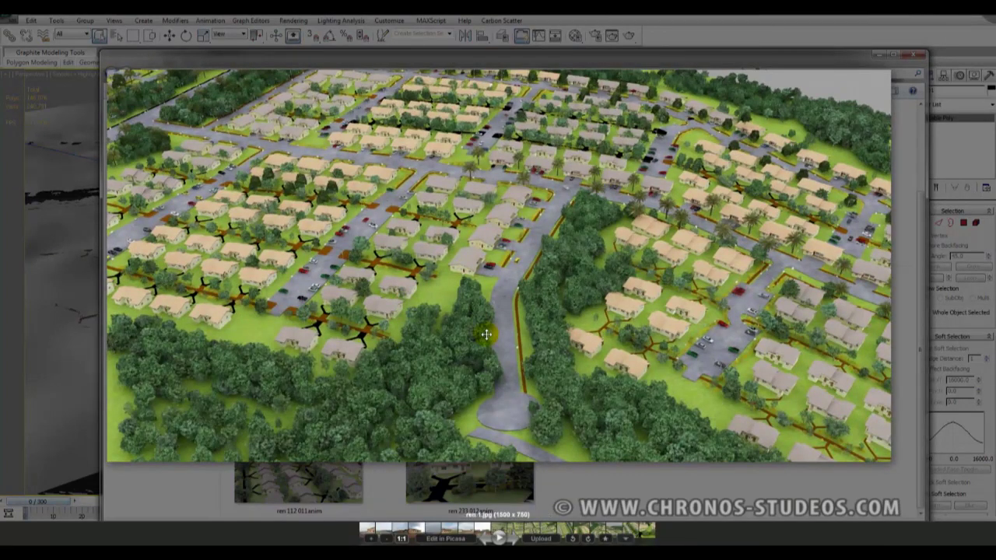
key(Right)
key(Right)
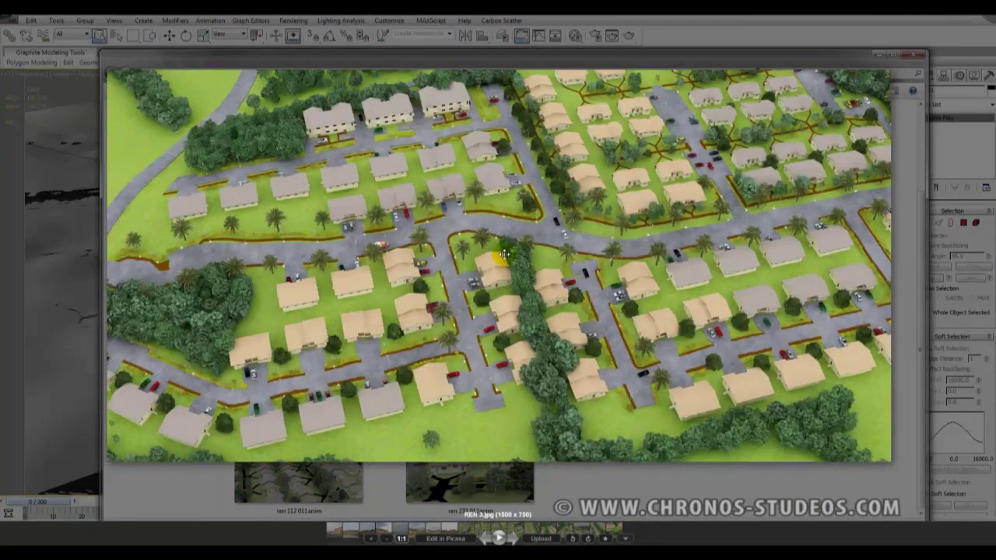
key(Right)
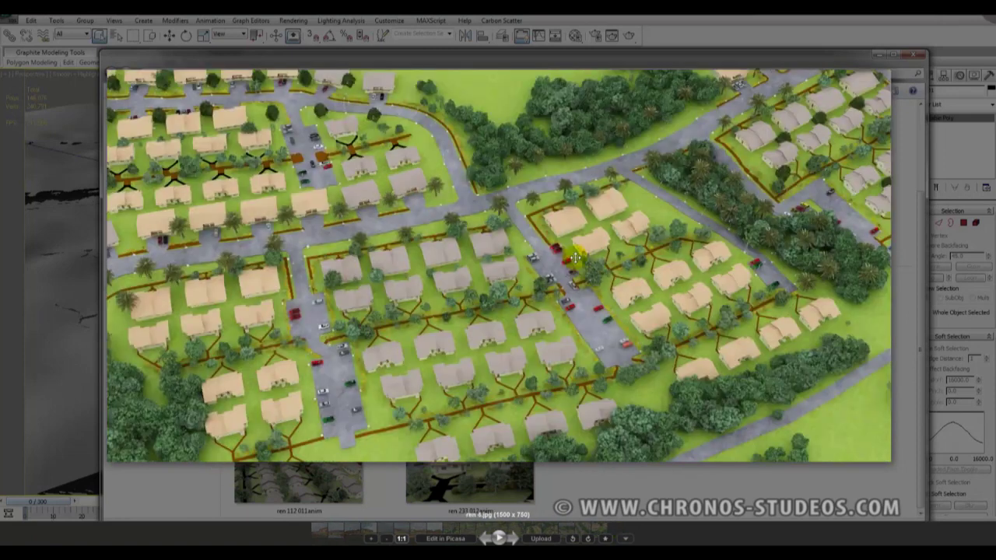
key(Right)
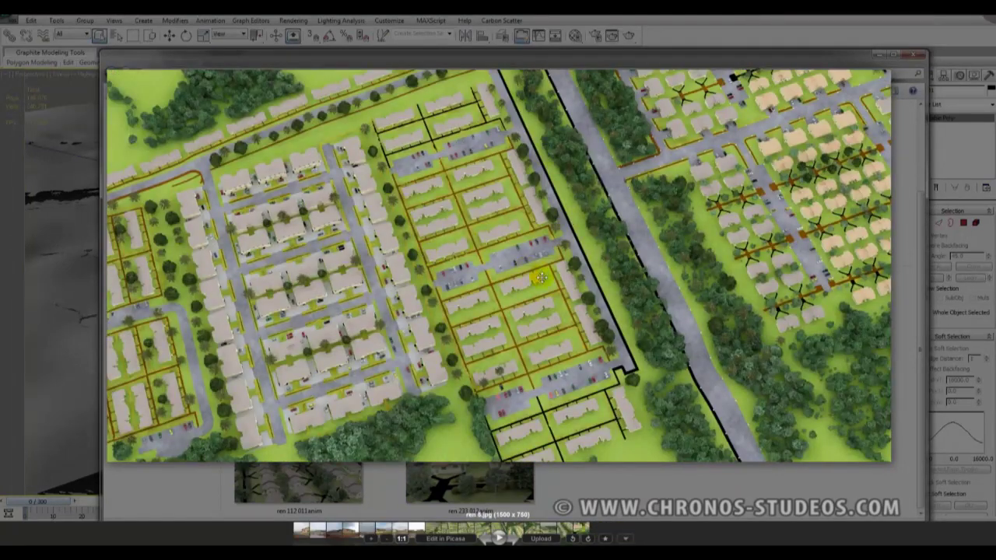
key(Right)
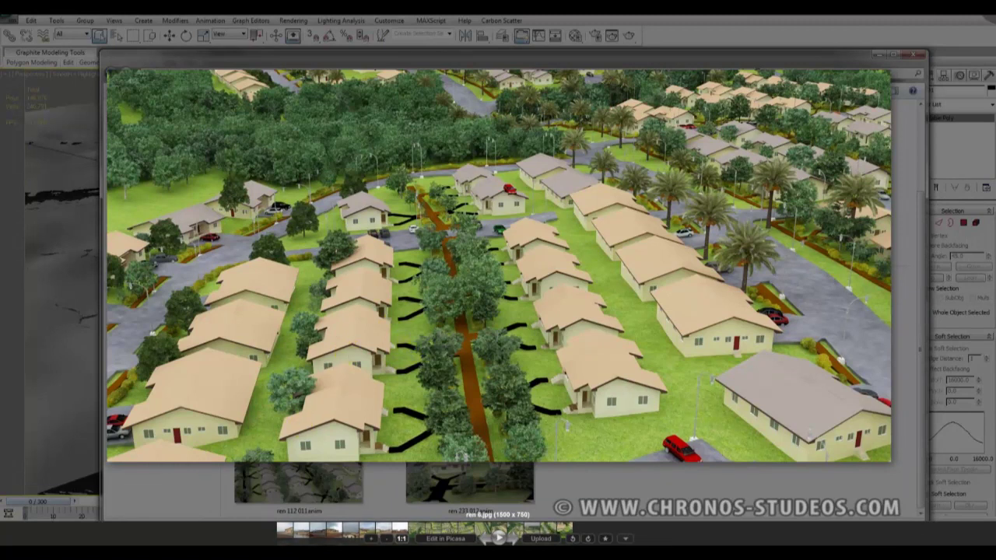
mouse_move(148, 553)
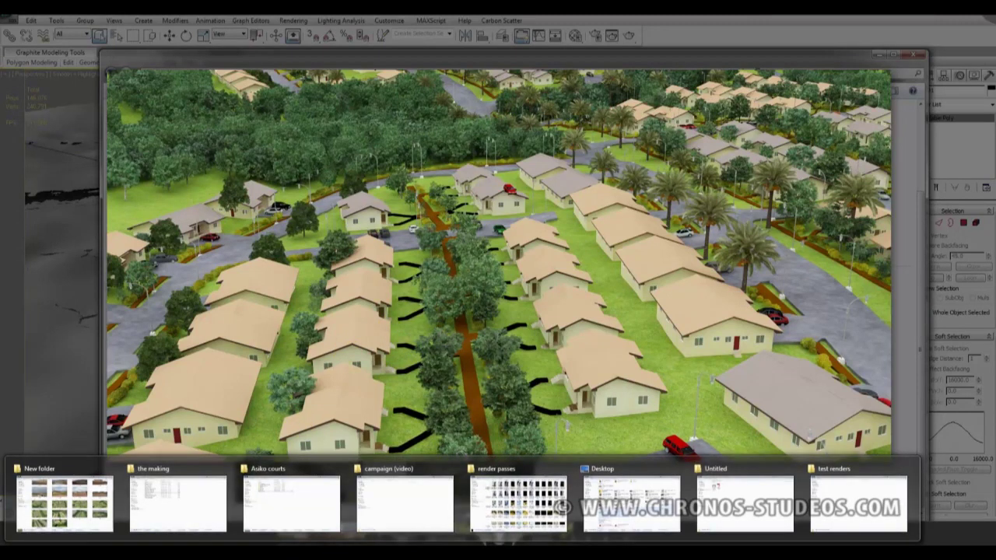
Step: Return to the enlarged ren 6 render and browse back through the aerial renders to ren 1
click(590, 290)
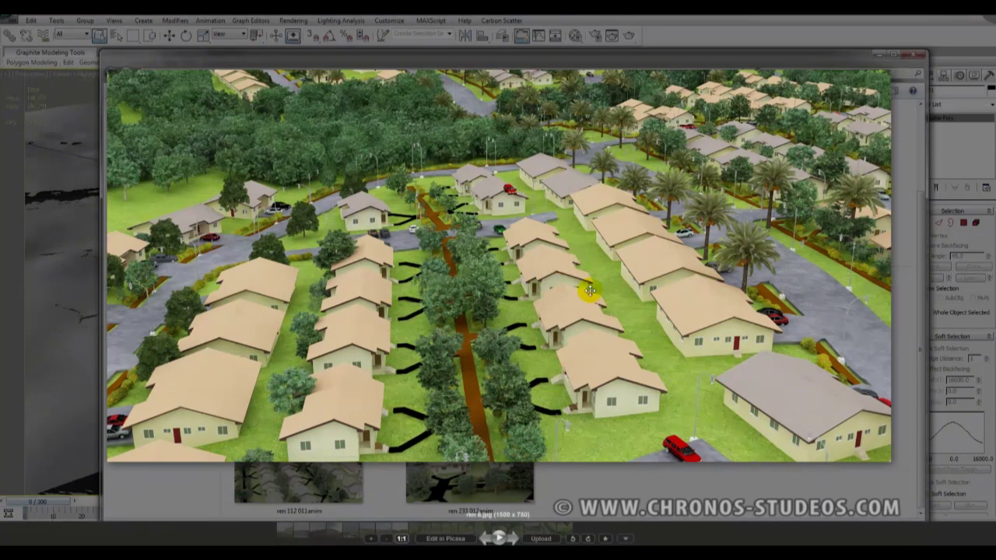
key(Left)
key(Left)
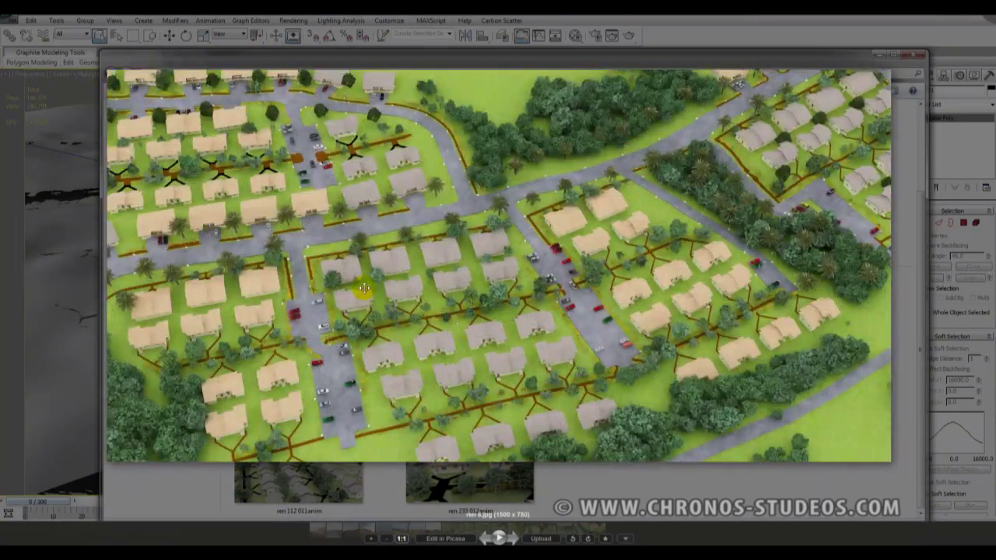
scroll(424, 255, down, 1)
scroll(379, 268, down, 1)
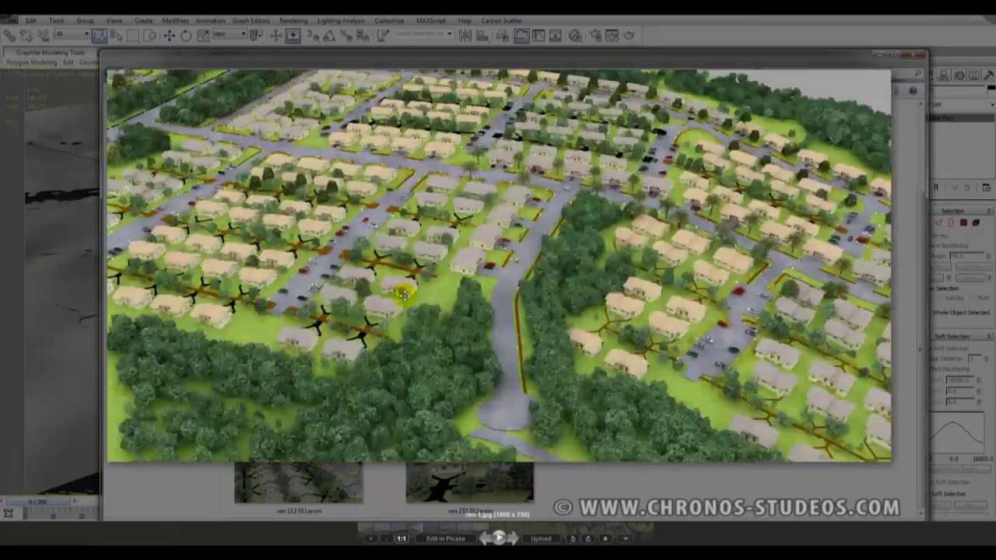
Step: Examine the houses, roads and trees in the ren 1 render up close, and return to the whole estate view
scroll(792, 173, up, 3)
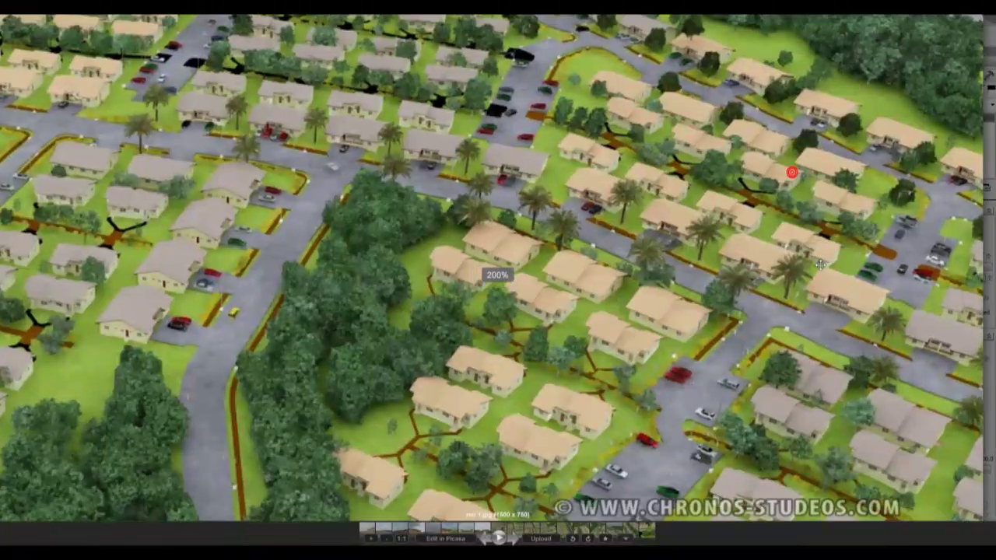
scroll(516, 305, up, 2)
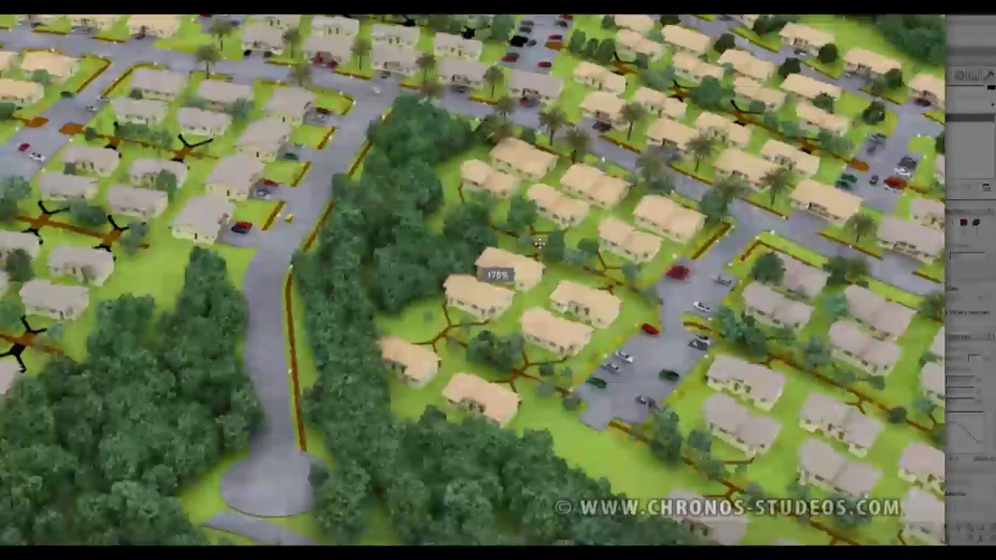
scroll(585, 356, down, 3)
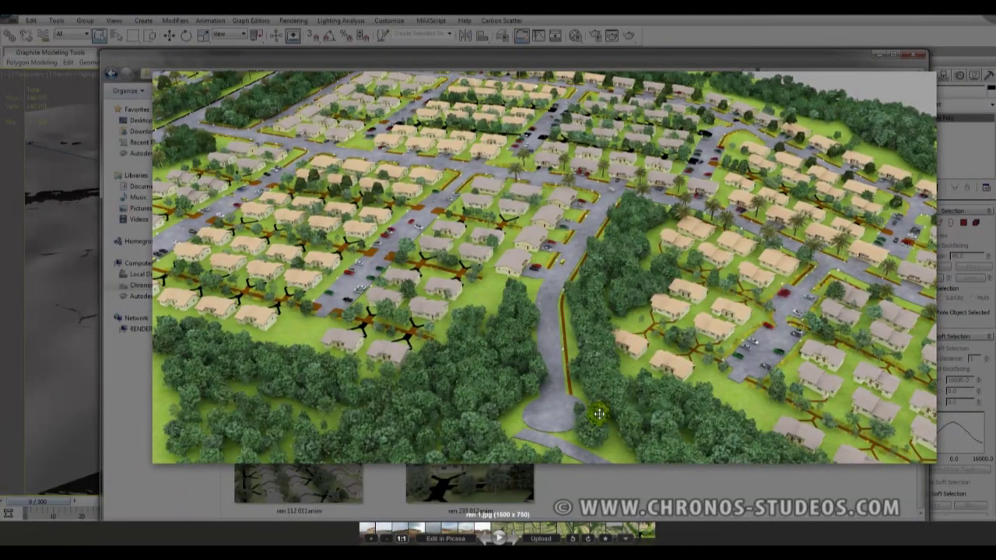
drag(658, 379, 573, 398)
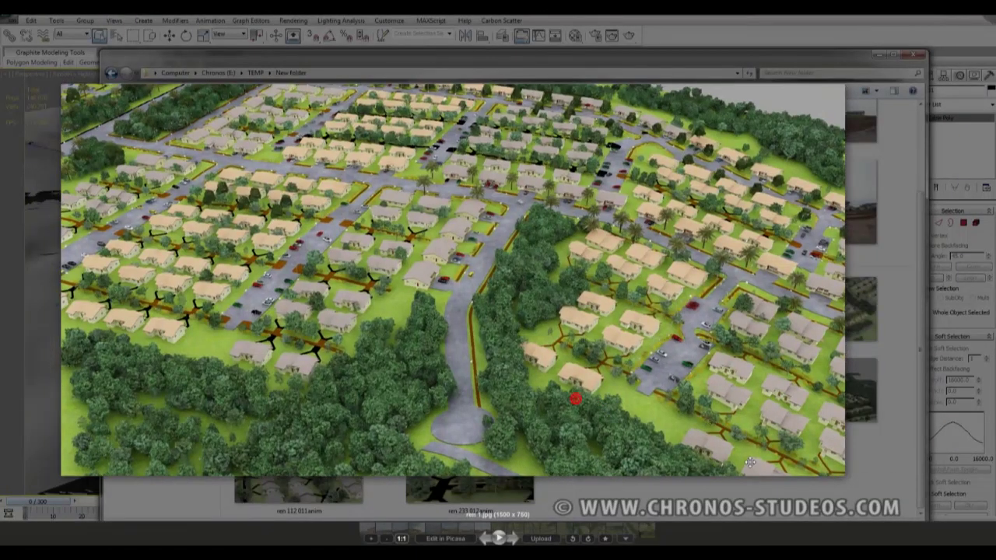